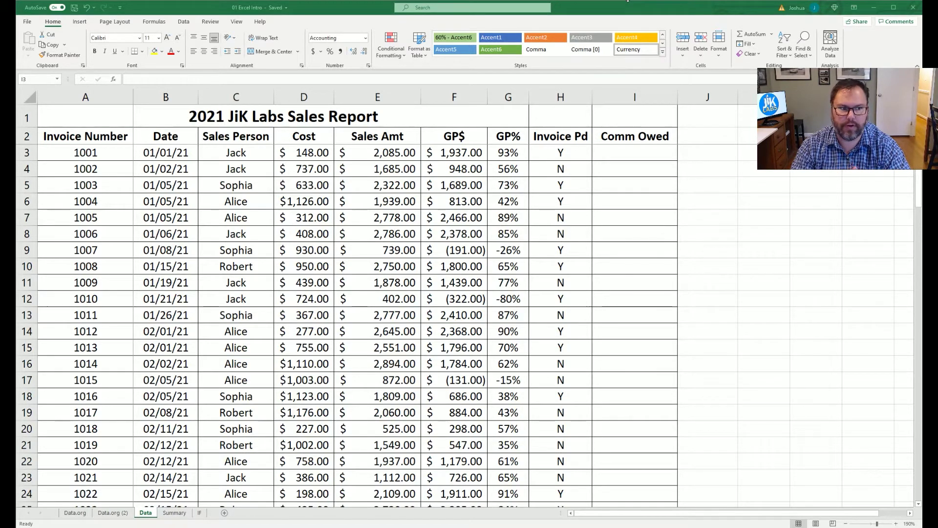
pyautogui.click(618, 9)
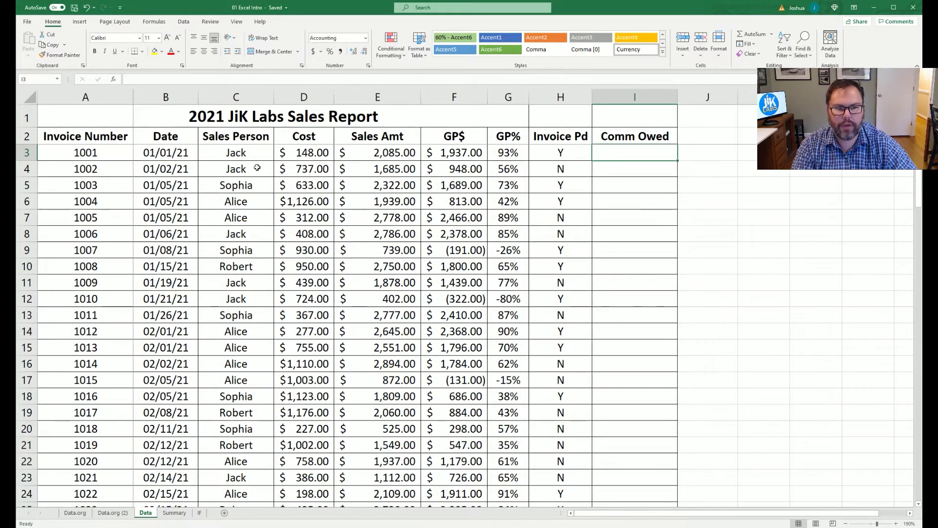
pyautogui.click(555, 96)
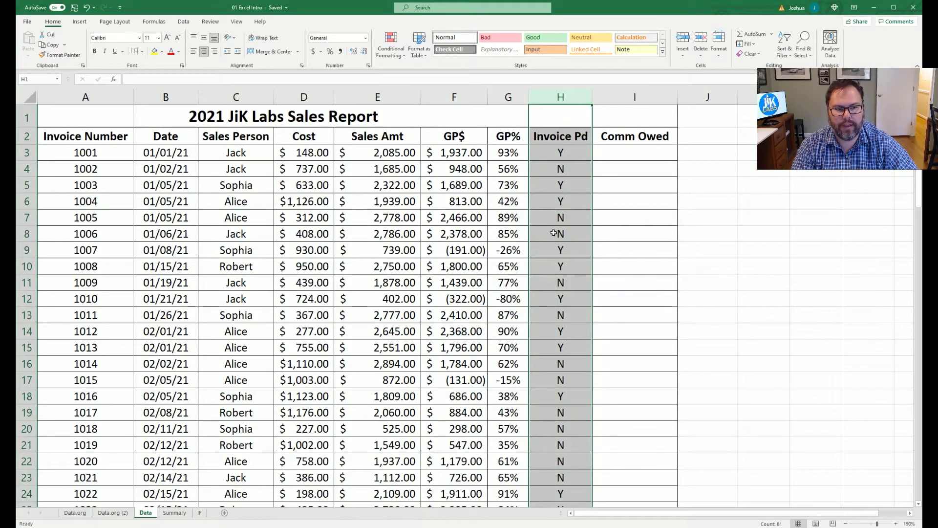
pyautogui.click(551, 152)
pyautogui.click(545, 169)
pyautogui.click(628, 139)
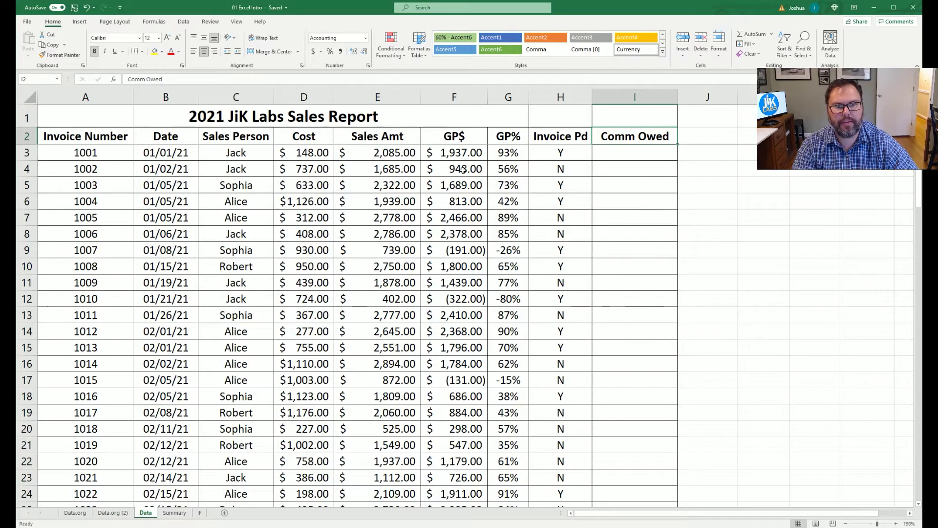
pyautogui.click(548, 152)
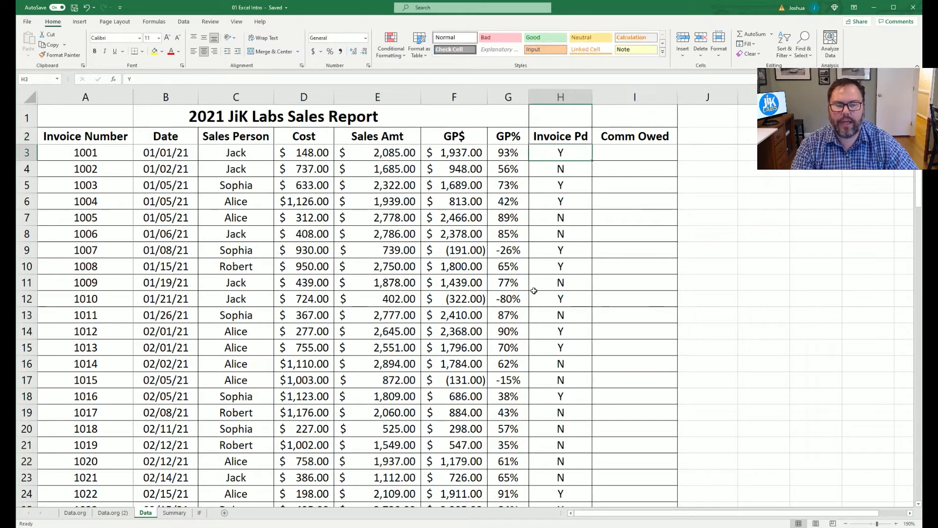
# - Start an IF formula in cell I3 of the Comm Owed column that tests whether H3="Y"
pyautogui.click(622, 152)
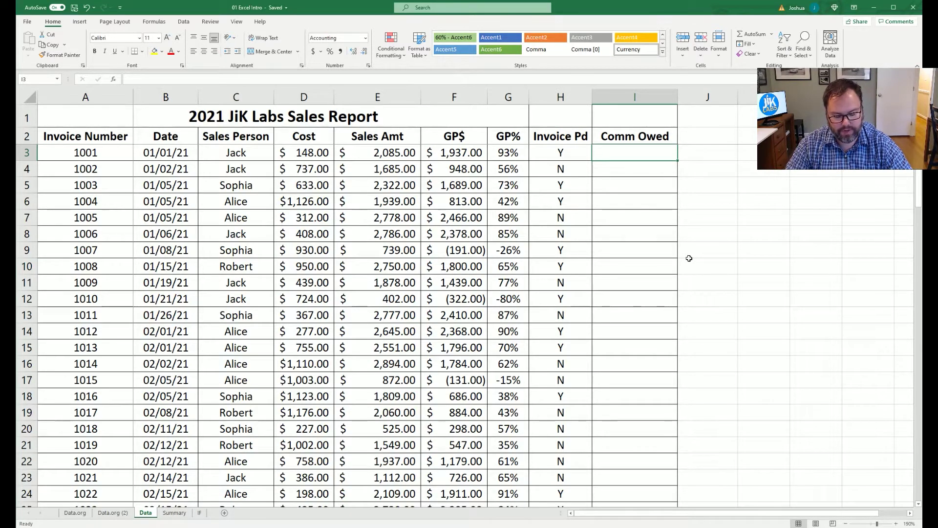
pyautogui.write('=')
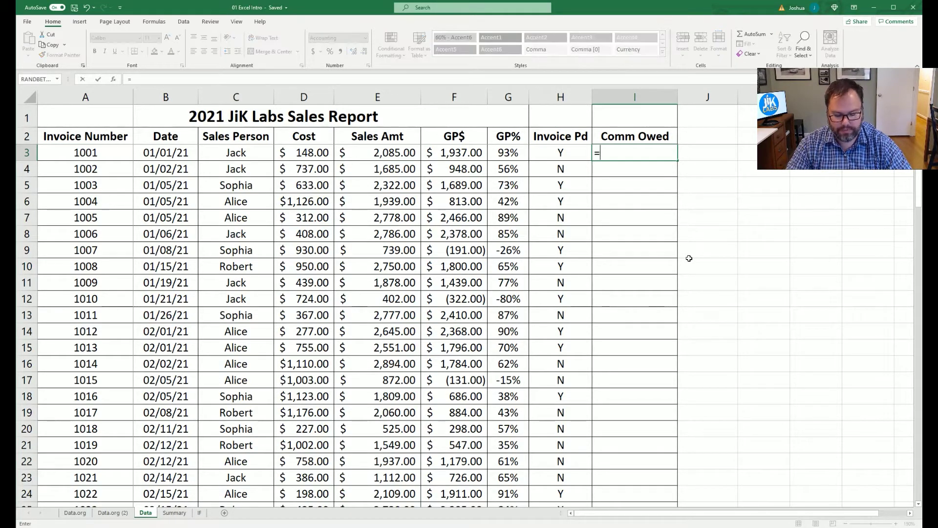
pyautogui.write('if')
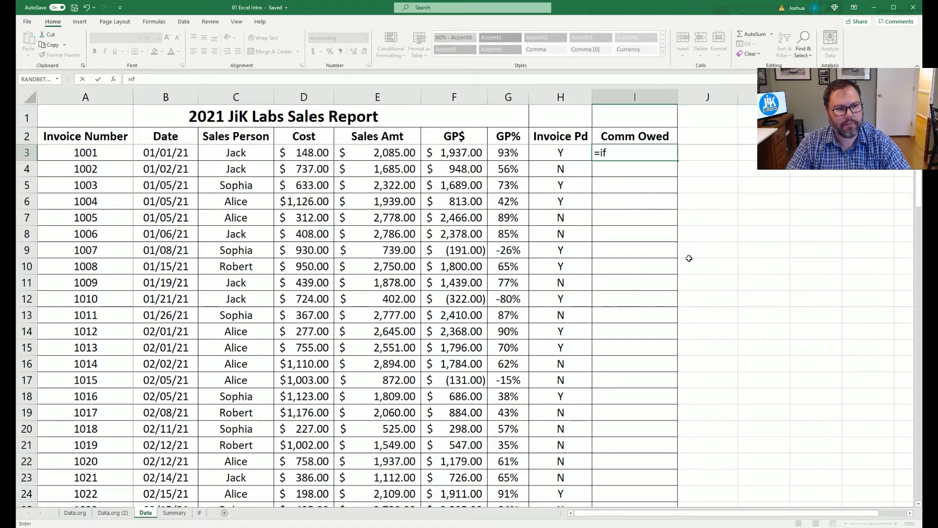
pyautogui.write('(')
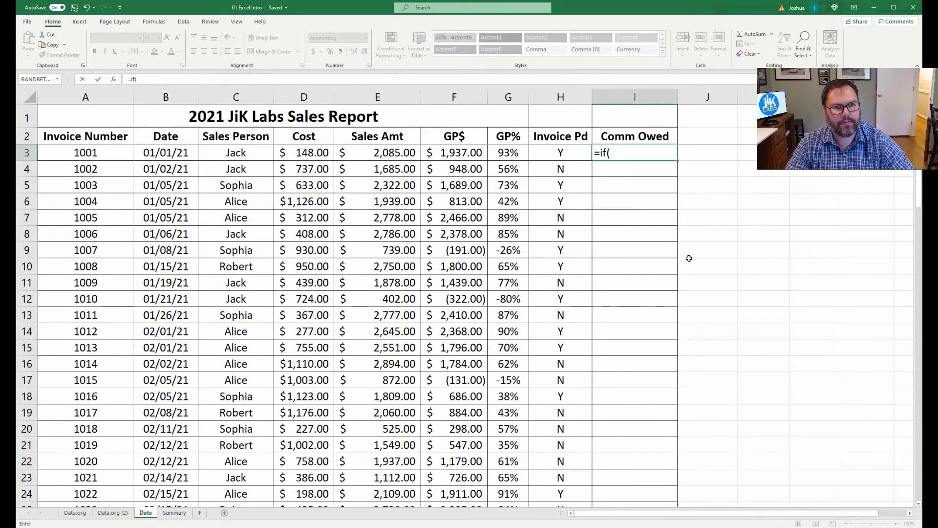
pyautogui.click(552, 156)
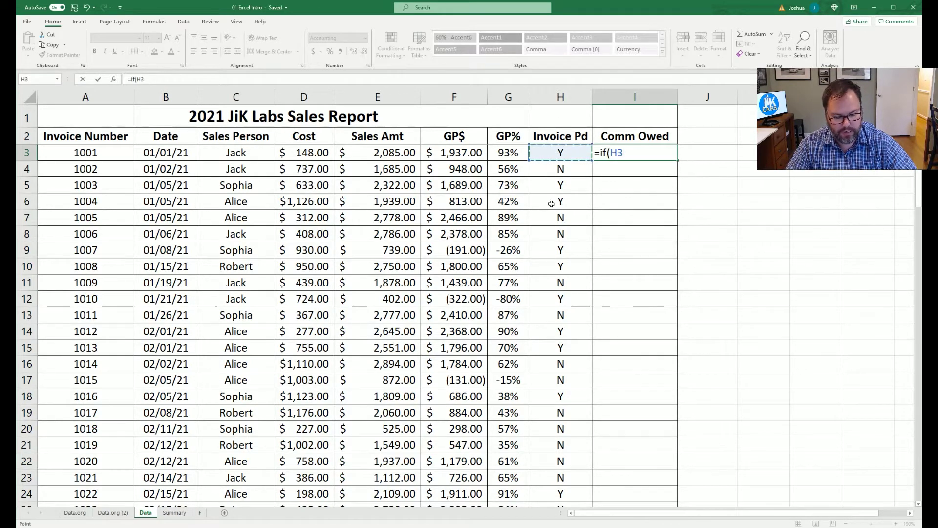
pyautogui.write('="Y')
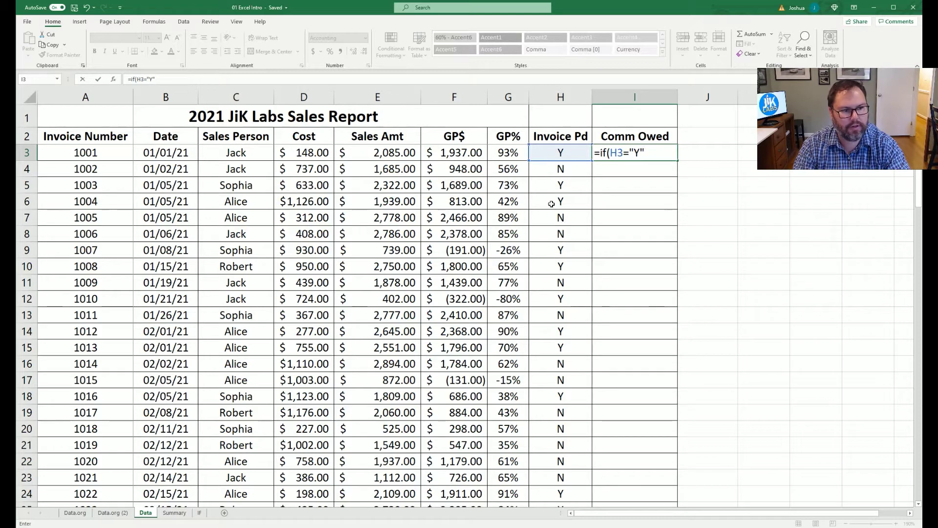
pyautogui.write(',')
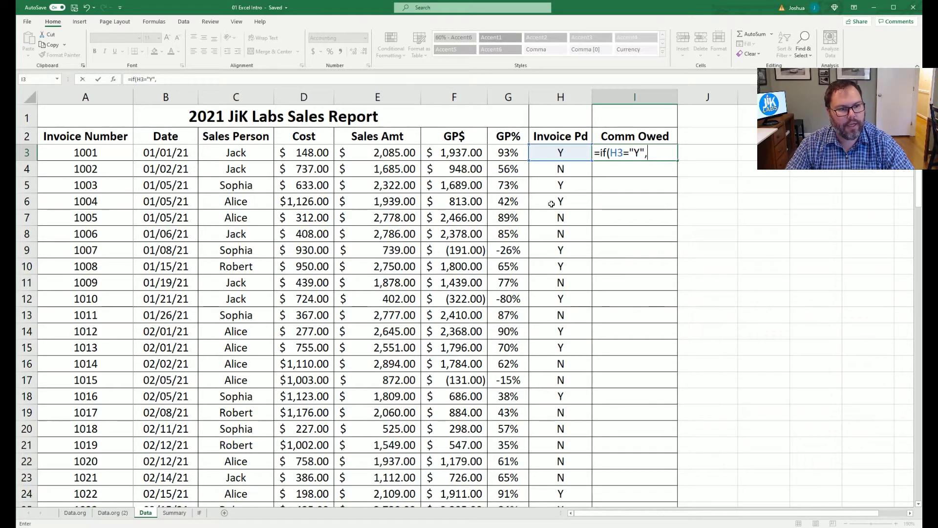
# - Complete the I3 formula so it returns F3*0.5 when the test is true and 0 otherwise
pyautogui.click(453, 153)
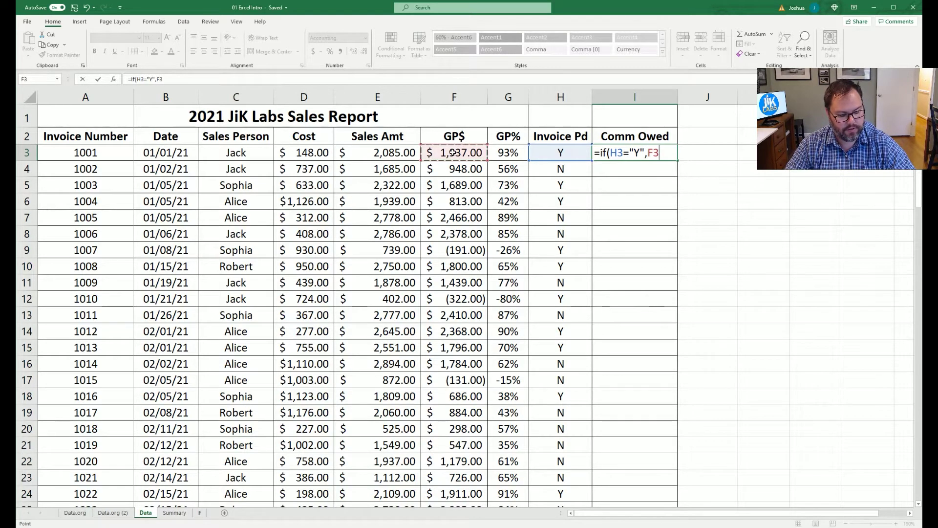
pyautogui.write('*')
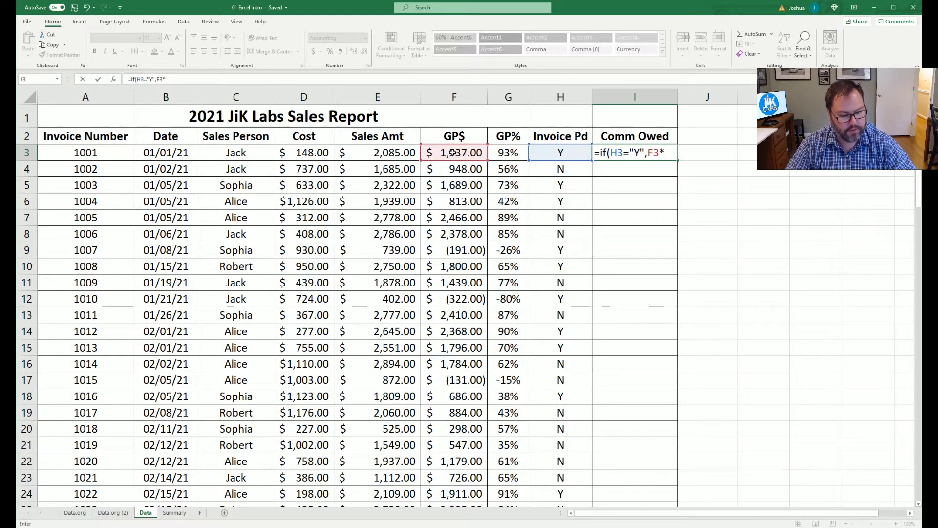
pyautogui.write('0.5')
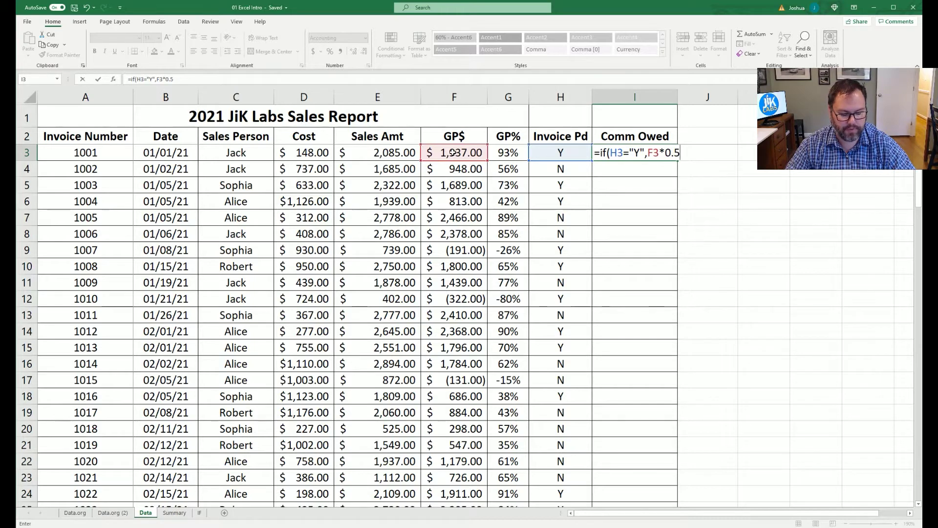
pyautogui.write(',')
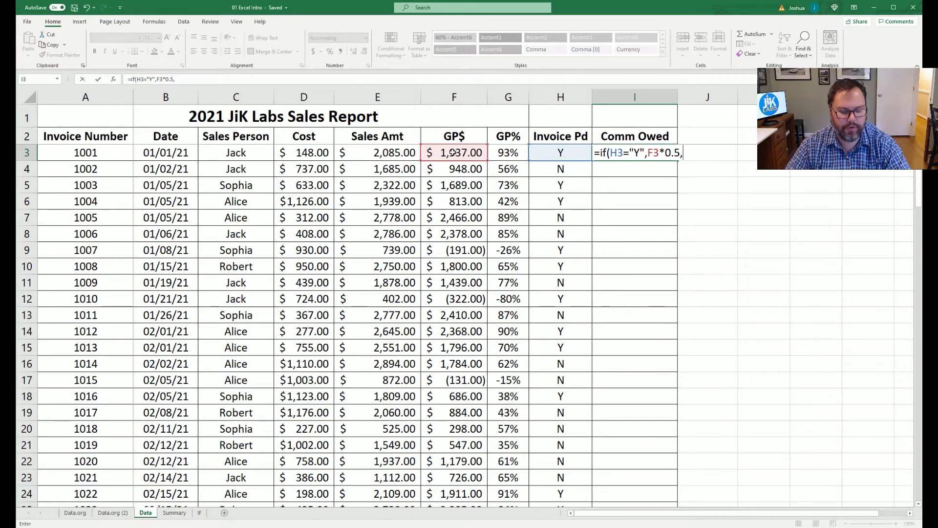
pyautogui.write('0')
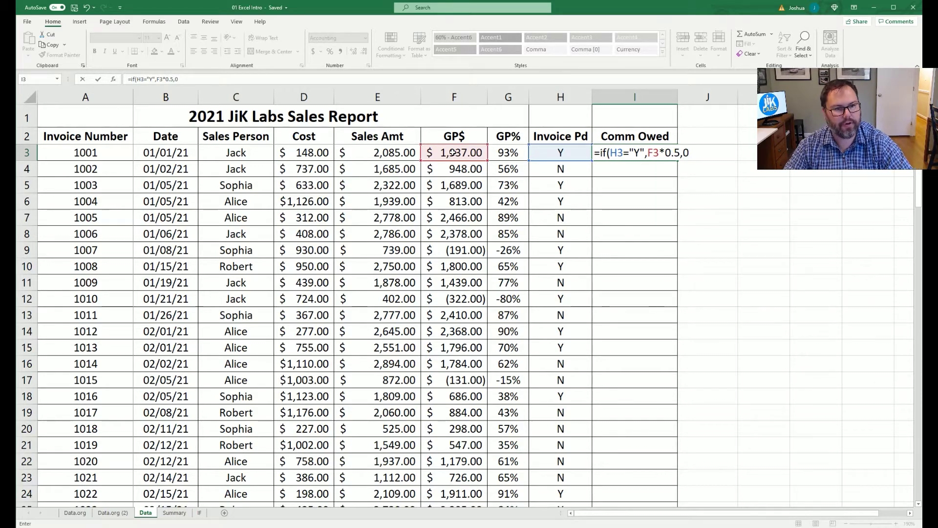
pyautogui.write(')')
pyautogui.press('Return')
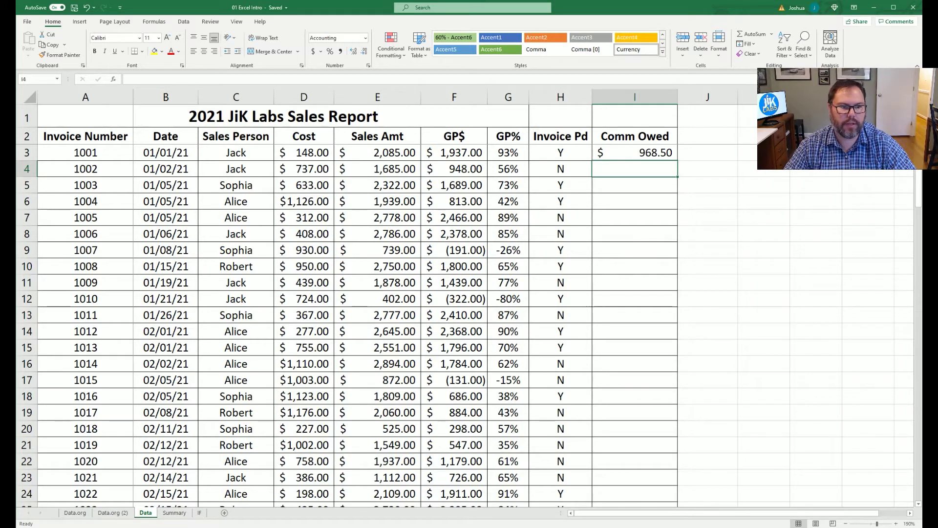
# - Copy the I3 commission formula down the Comm Owed column through row 82
pyautogui.click(620, 154)
pyautogui.hotkey('ctrl', 'c')
pyautogui.scroll(-19, 631, 220)
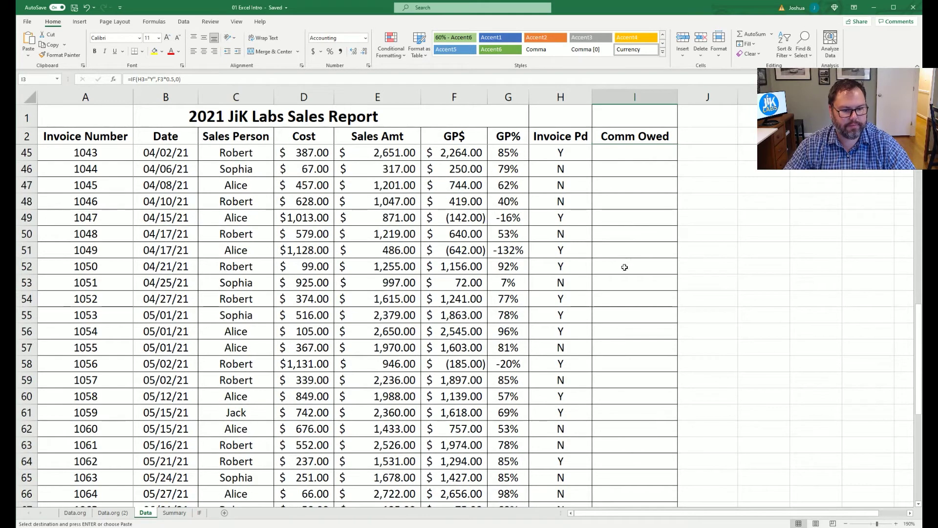
pyautogui.scroll(-6, 623, 288)
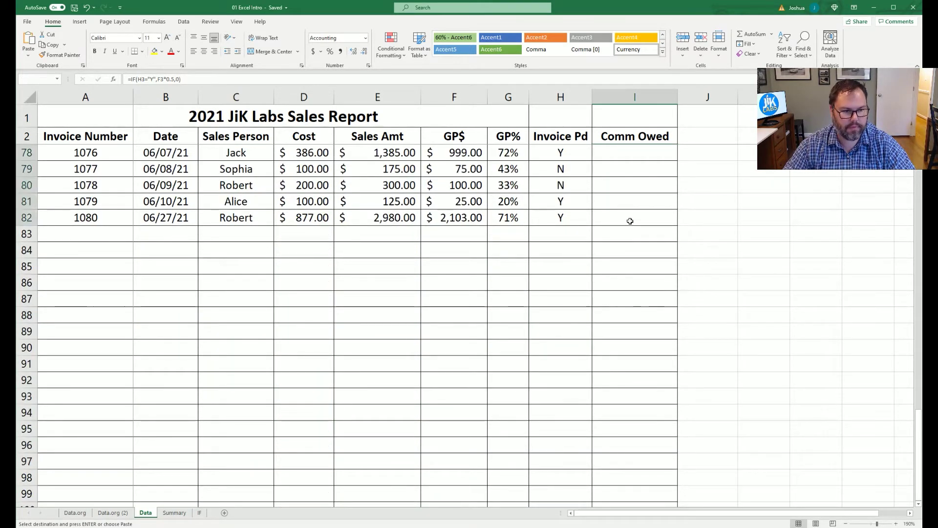
pyautogui.keyDown('shift'); pyautogui.click(630, 221); pyautogui.keyUp('shift')
pyautogui.hotkey('ctrl', 'v')
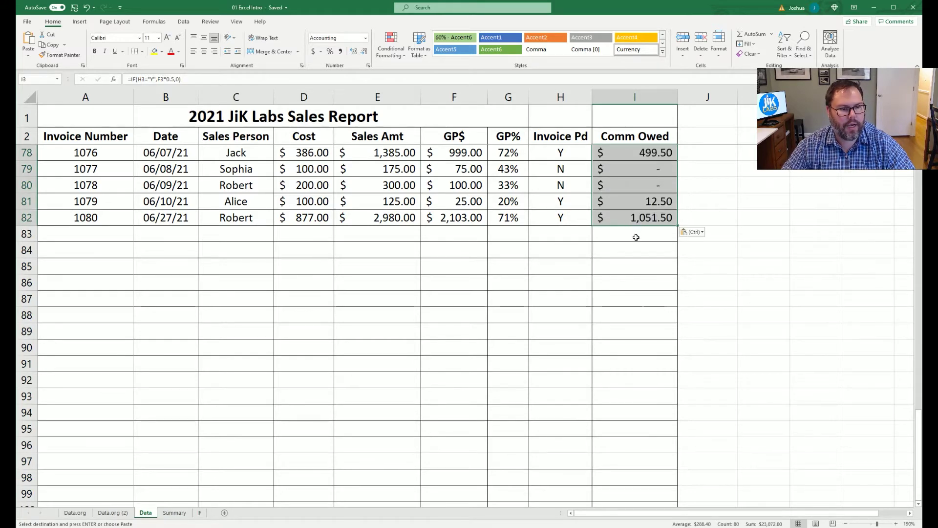
# - Check the copied commission formulas against the Invoice Pd flags along the Comm Owed column, finishing at I3 with the copy selection cleared
pyautogui.scroll(1, 636, 237)
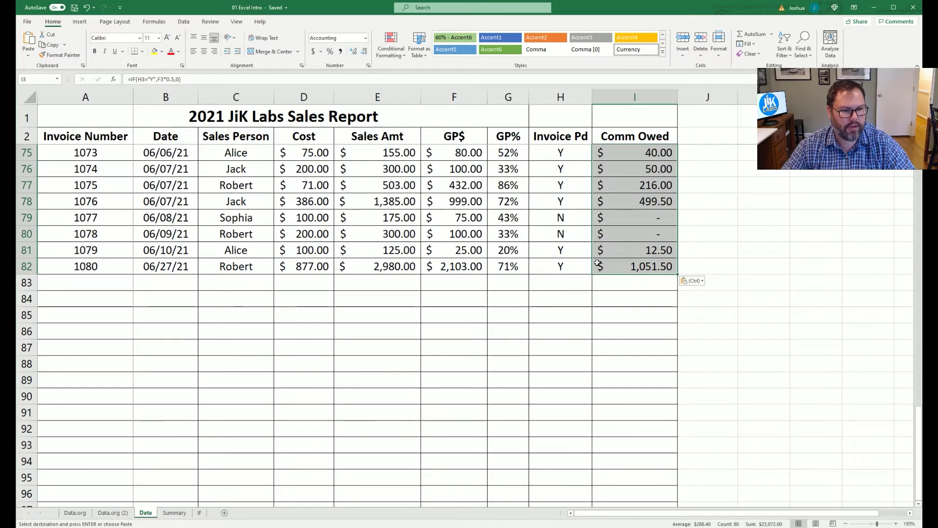
pyautogui.click(610, 235)
pyautogui.scroll(3, 618, 254)
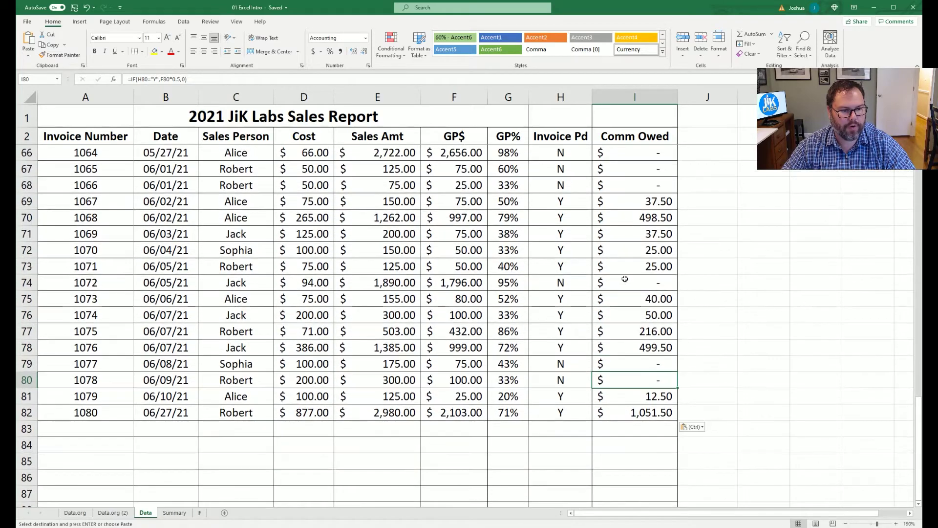
pyautogui.click(623, 277)
pyautogui.scroll(3, 640, 252)
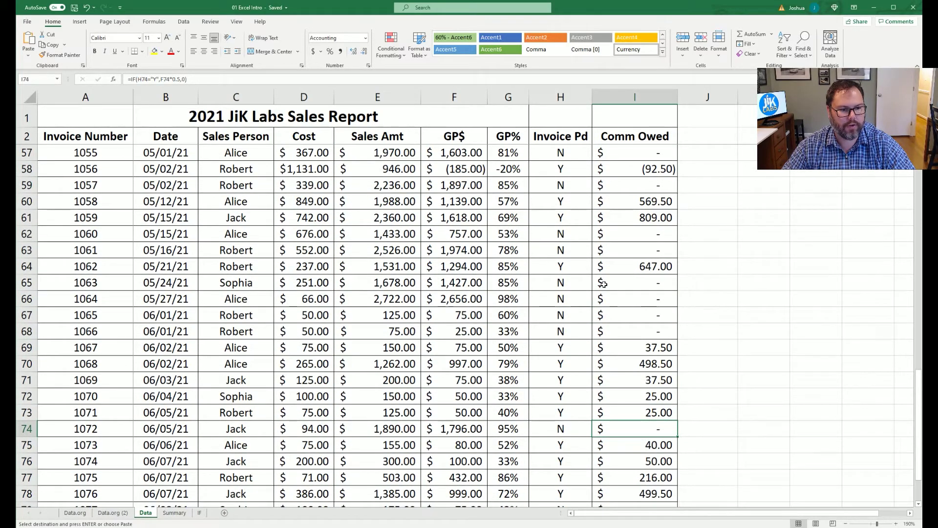
pyautogui.scroll(1, 604, 283)
pyautogui.scroll(13, 652, 263)
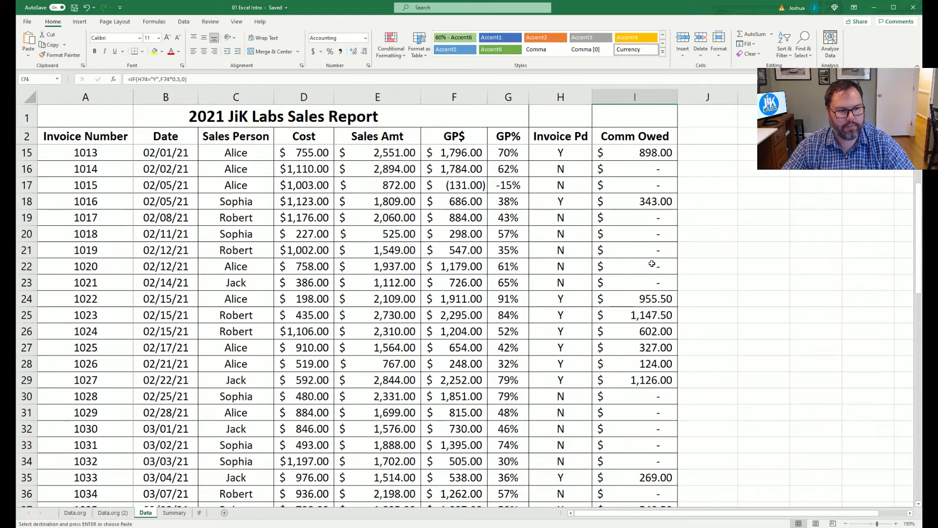
pyautogui.scroll(4, 652, 263)
pyautogui.click(629, 153)
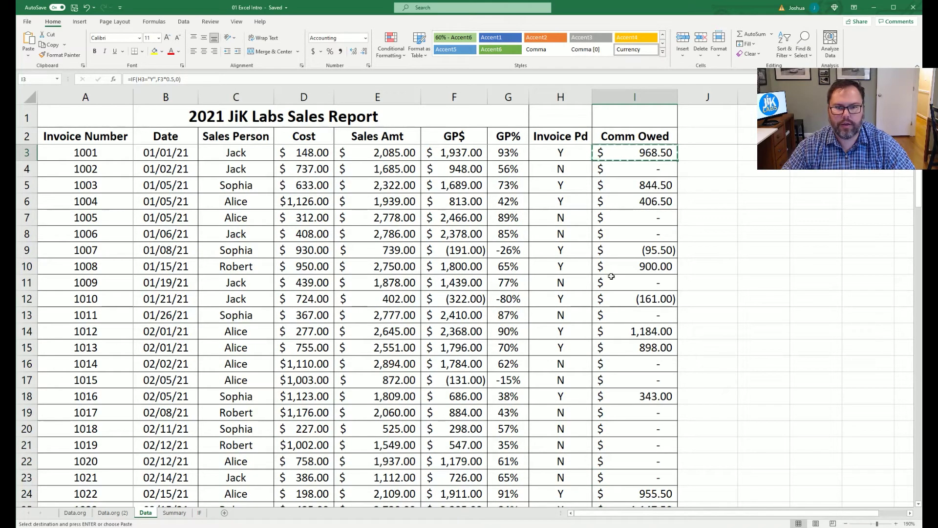
pyautogui.click(632, 170)
pyautogui.press('Up')
pyautogui.press('Escape')
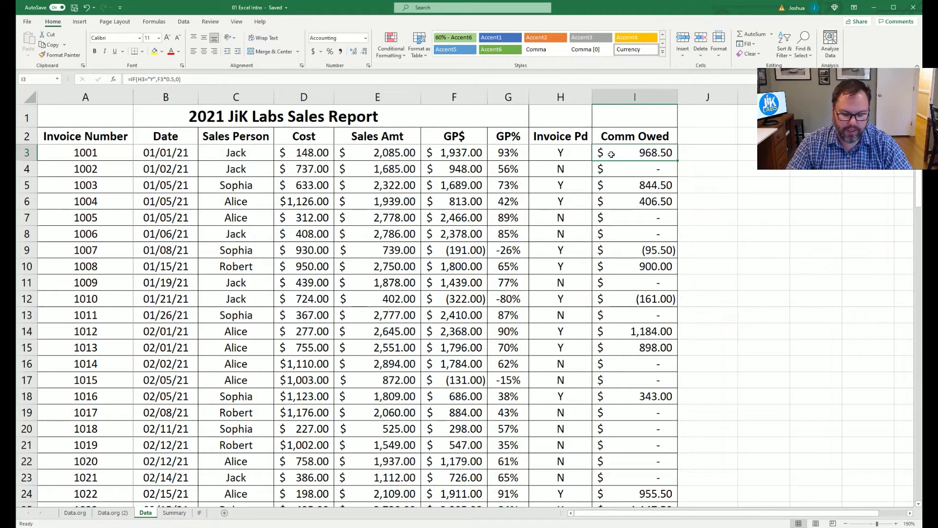
pyautogui.write('=')
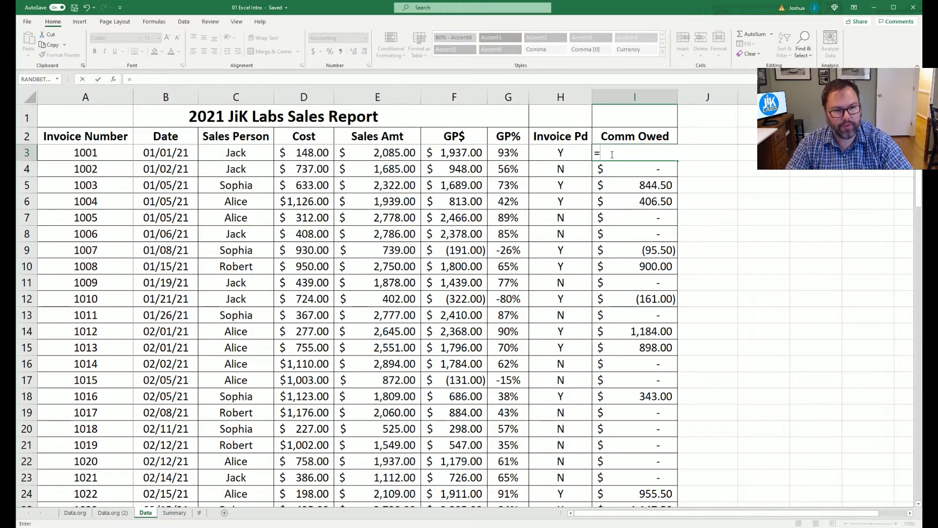
pyautogui.write('if(')
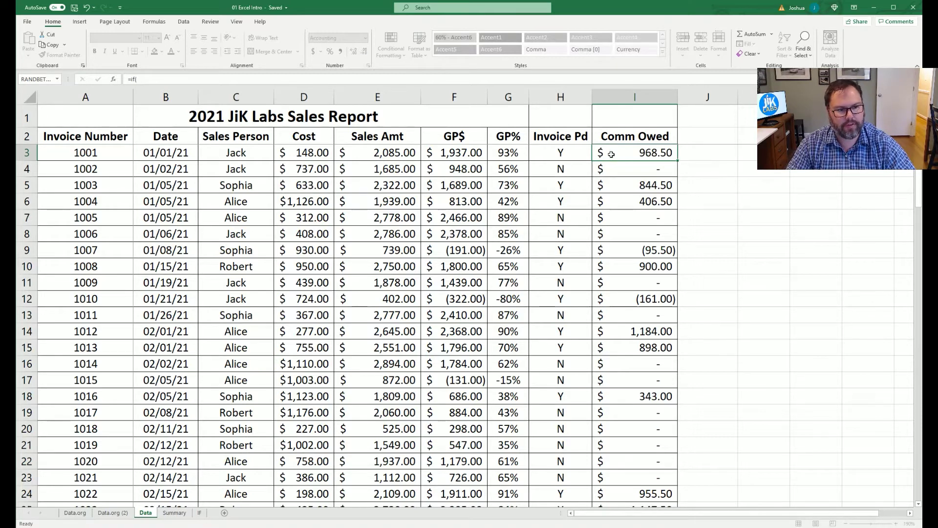
pyautogui.write('H3="Y",F3*0.5,0)')
pyautogui.hotkey('ctrl', 'Return')
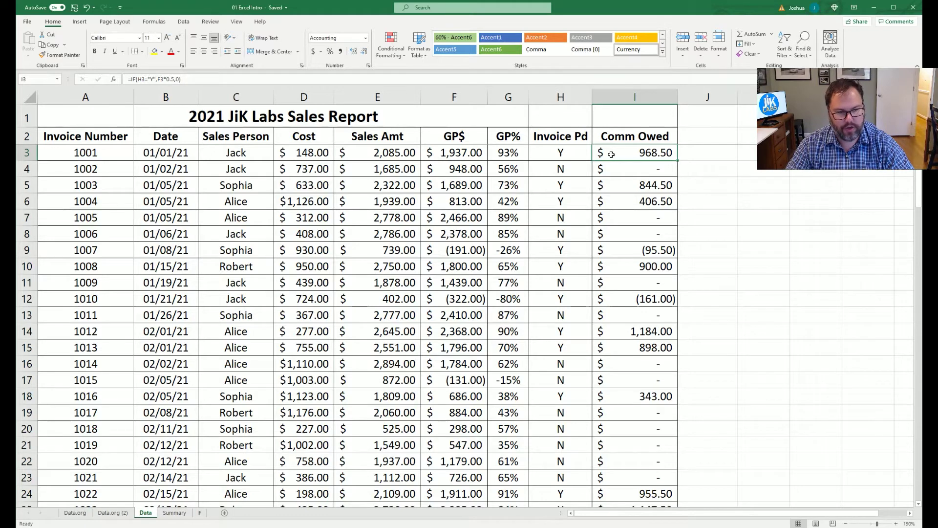
# - Search the Insert Function dialog for "if" and open the IF function's arguments for cell I3
pyautogui.write('=')
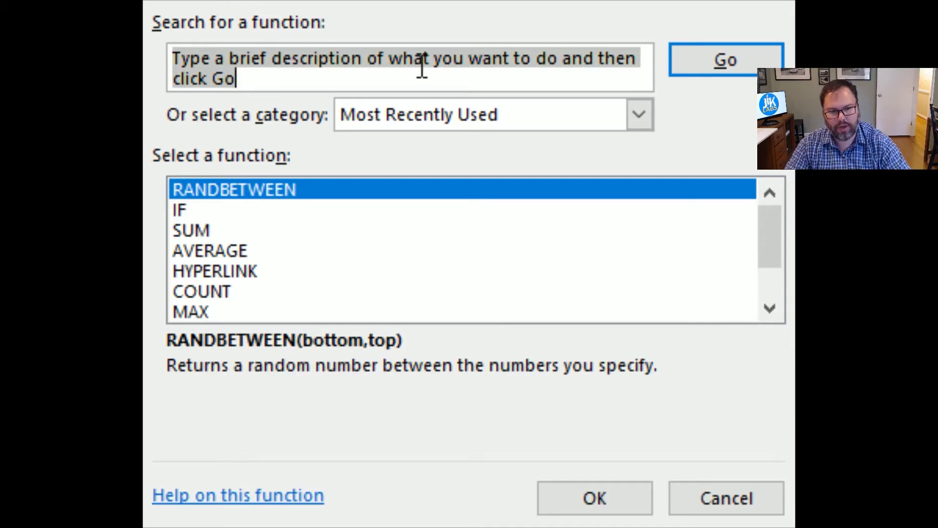
pyautogui.write('if')
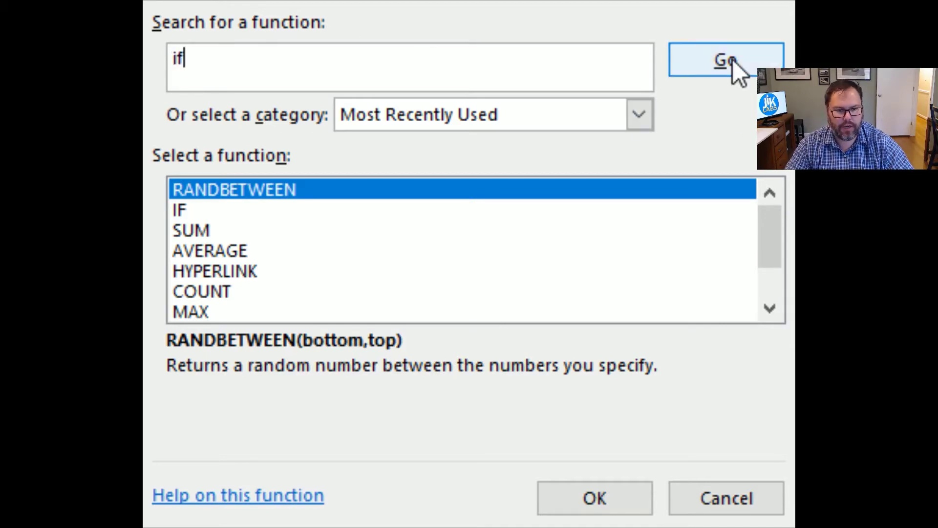
pyautogui.click(733, 59)
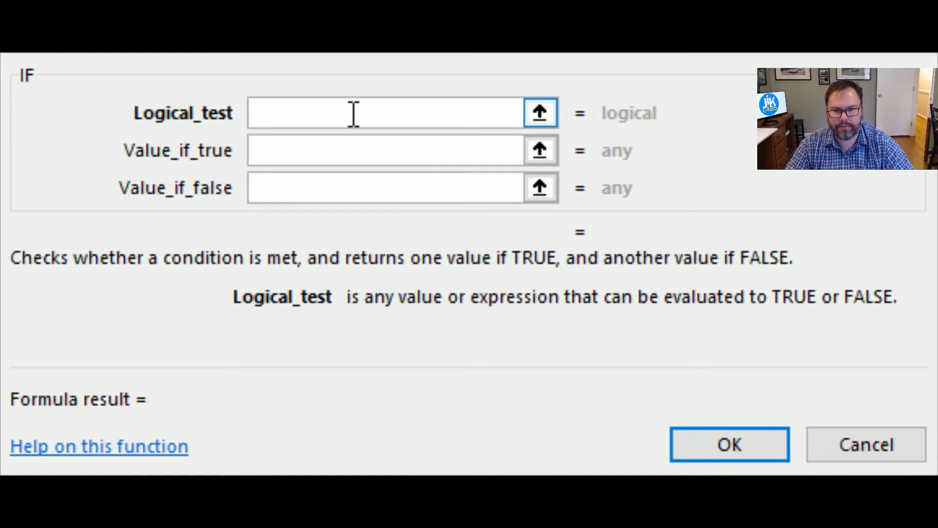
# - Set the IF function's logical test to H3="Y" and move on to its Value_if_true argument
pyautogui.write('H3')
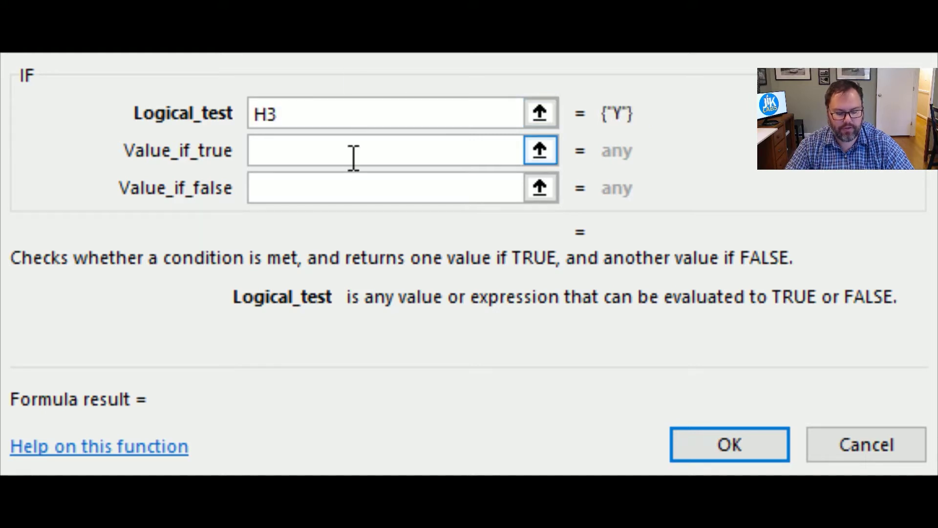
pyautogui.write('="Y"')
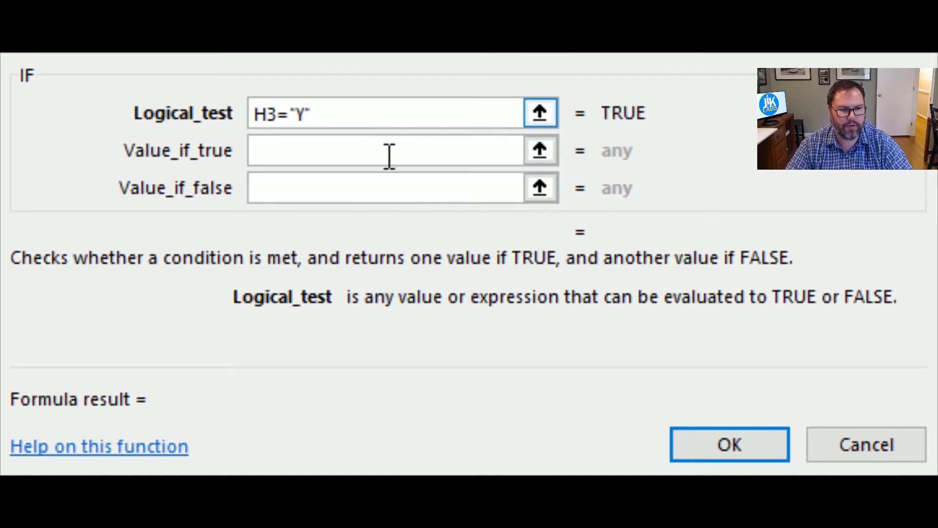
pyautogui.click(294, 153)
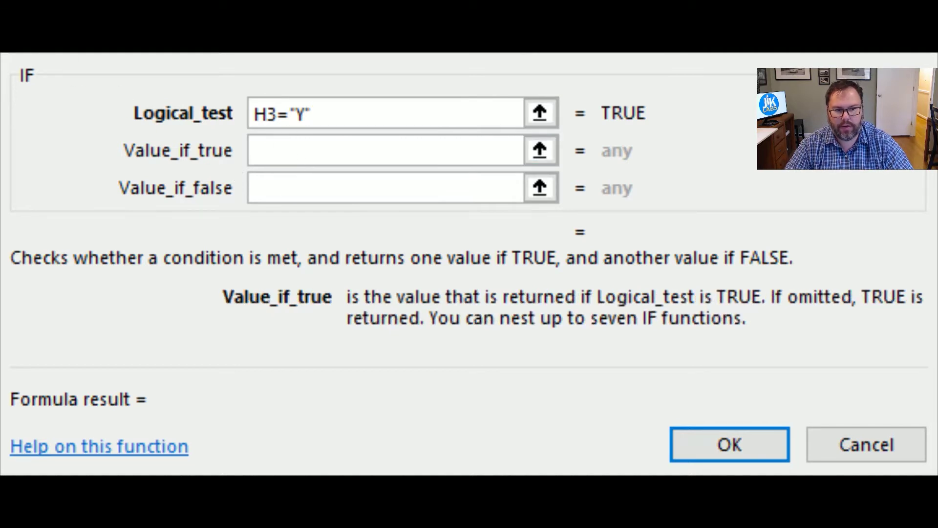
# - Set the IF function's Value_if_true to F3*0.5 and Value_if_false to 0, and insert the function into I3
pyautogui.write('F3')
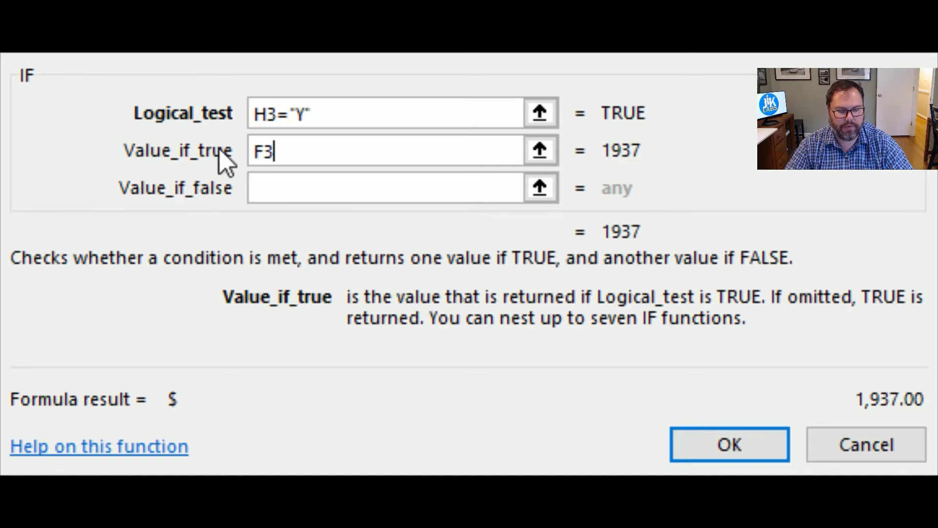
pyautogui.write('*0.5')
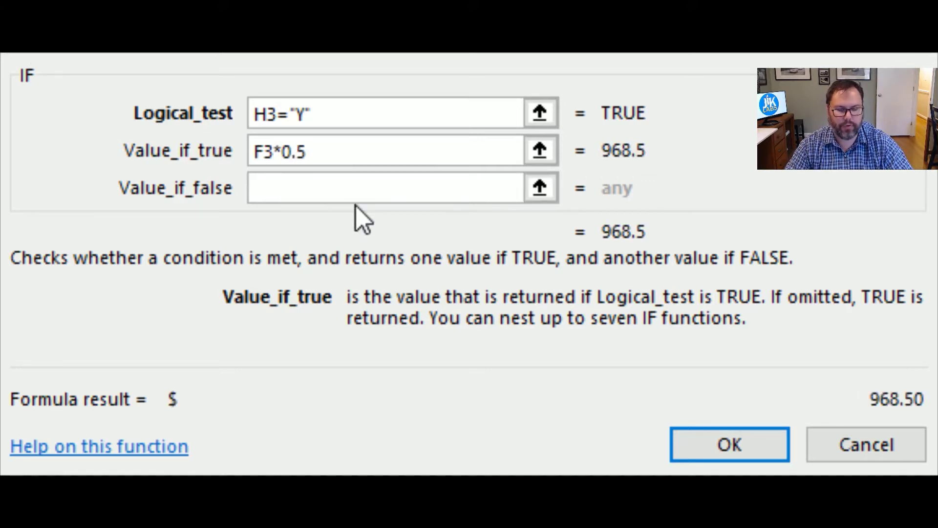
pyautogui.click(278, 189)
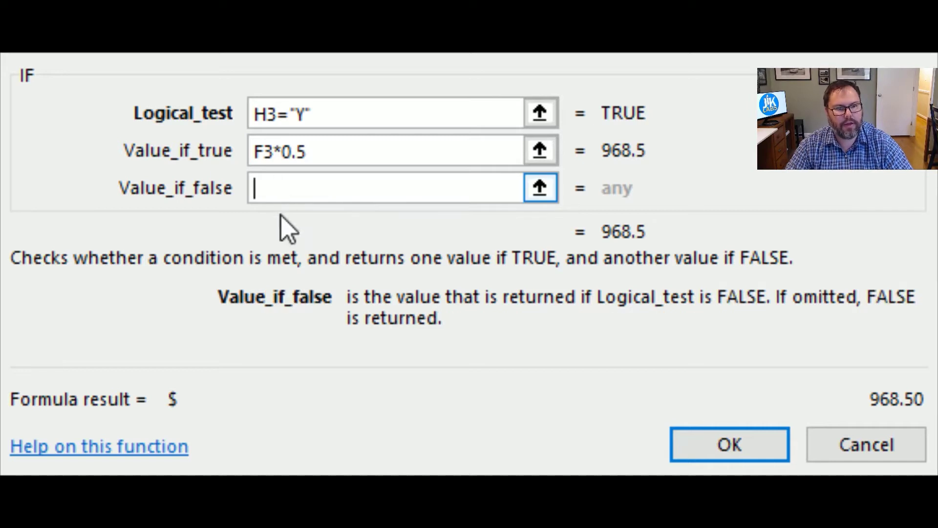
pyautogui.write('0')
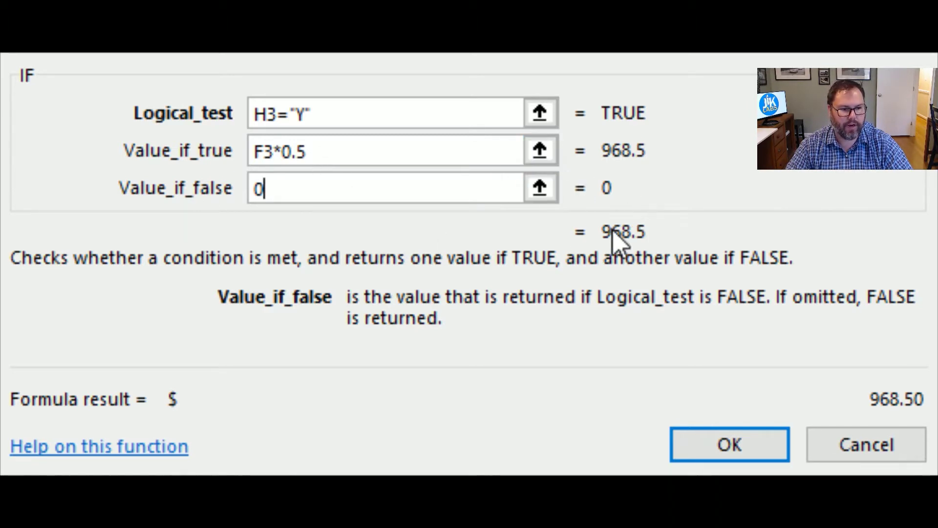
pyautogui.click(726, 446)
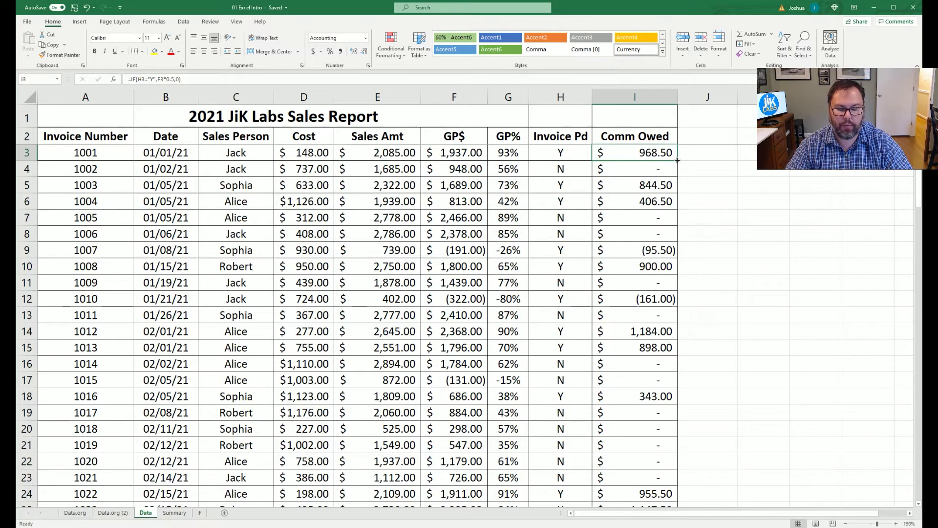
# - Review the inserted IF formula inside cell I3 and leave the cell without changing it
pyautogui.moveTo(677, 160)
pyautogui.mouseDown()
pyautogui.moveTo(692, 443)
pyautogui.moveTo(672, 155)
pyautogui.mouseUp()
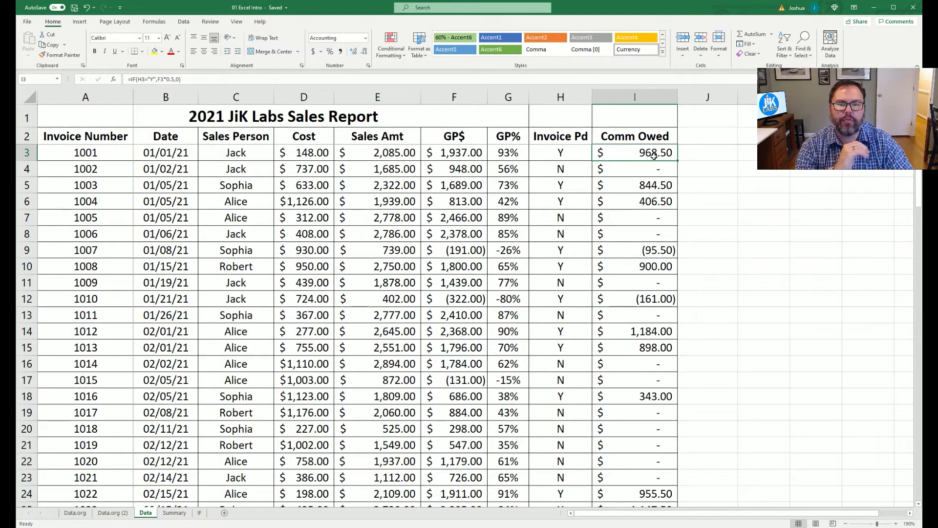
pyautogui.doubleClick(631, 151)
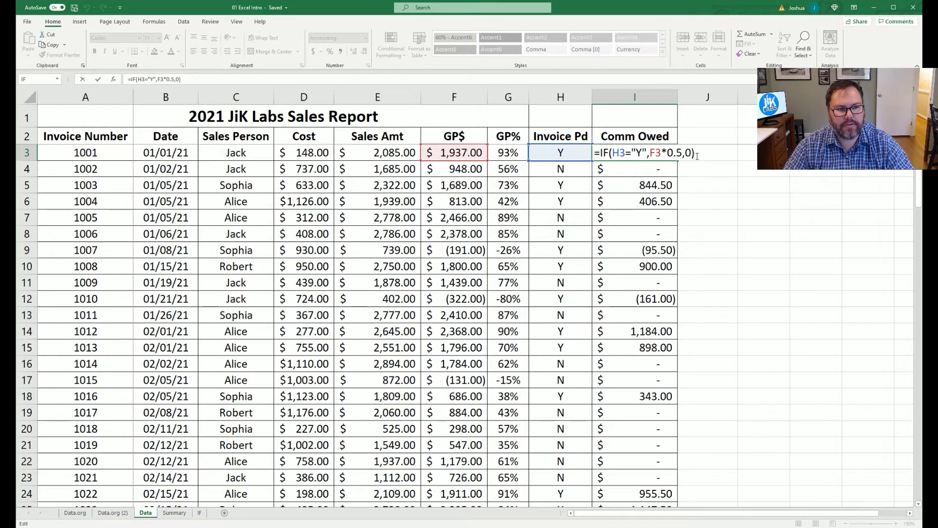
pyautogui.hotkey('ctrl', 'Return')
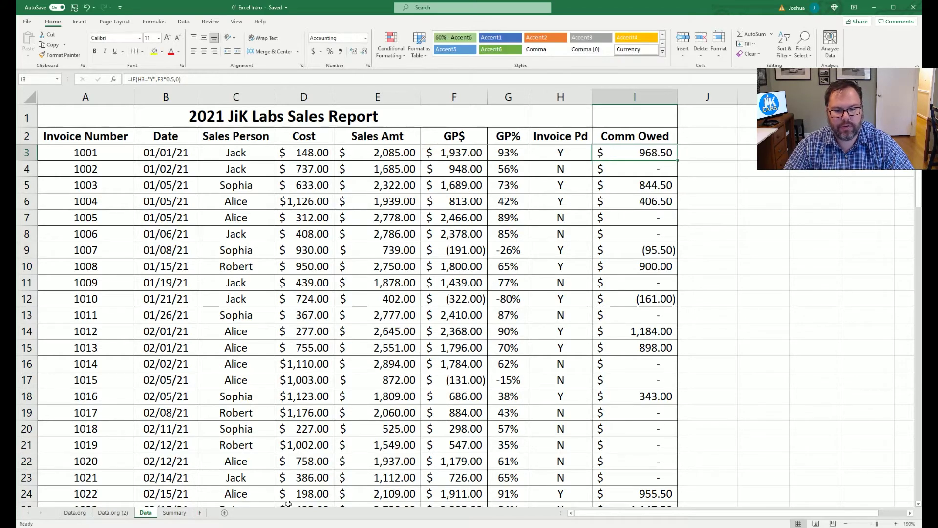
# - On the IF sheet, start an IF formula in B2 with the logical test A2<=C1
pyautogui.click(199, 512)
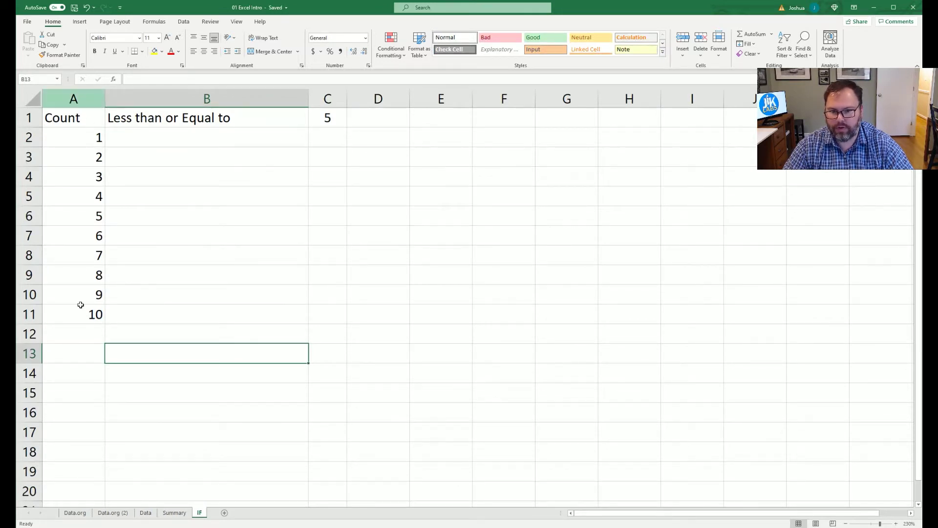
pyautogui.click(139, 118)
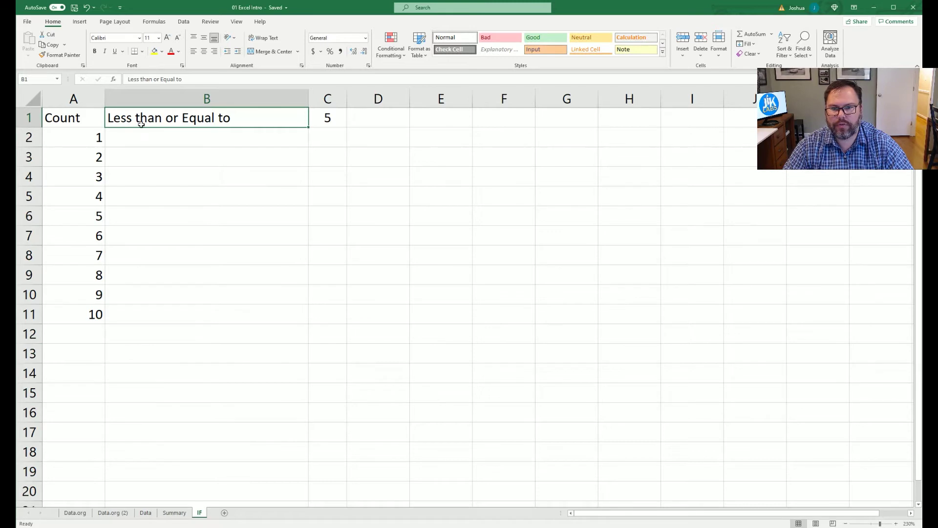
pyautogui.click(328, 120)
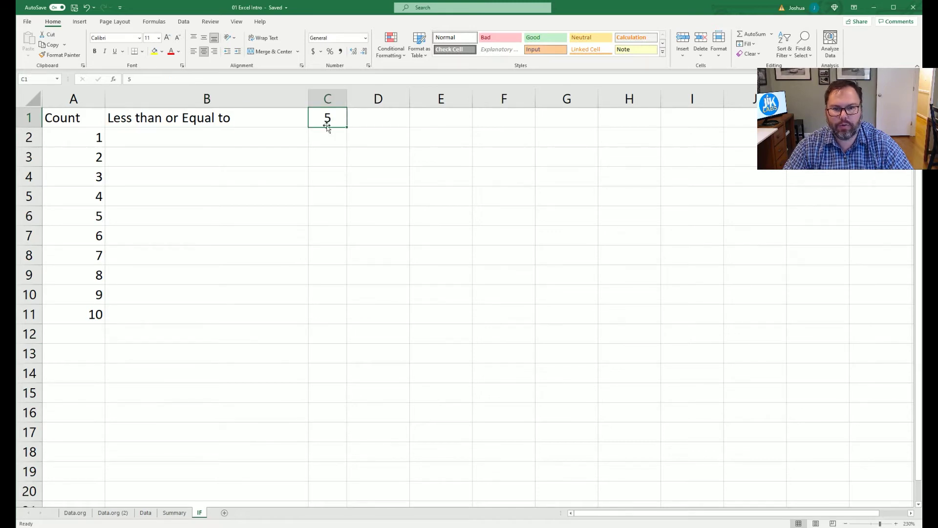
pyautogui.click(210, 136)
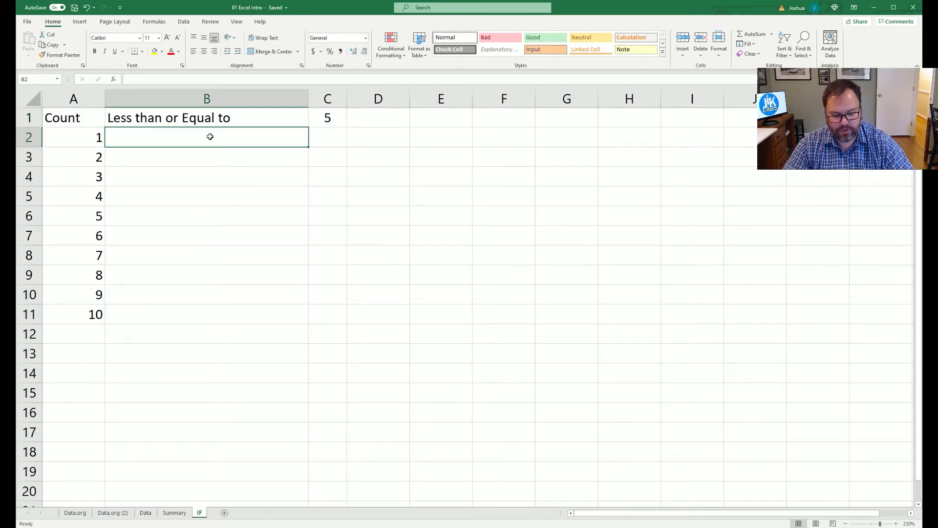
pyautogui.write('=if(')
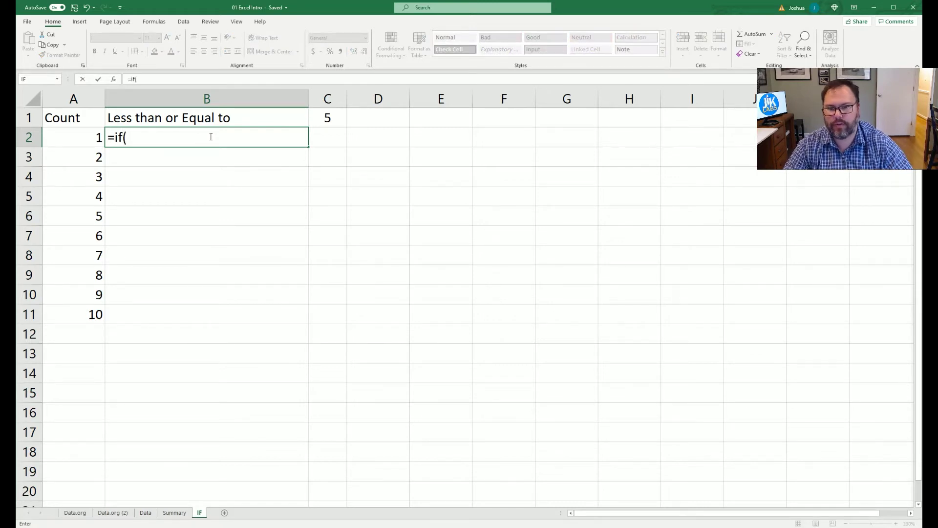
pyautogui.click(76, 135)
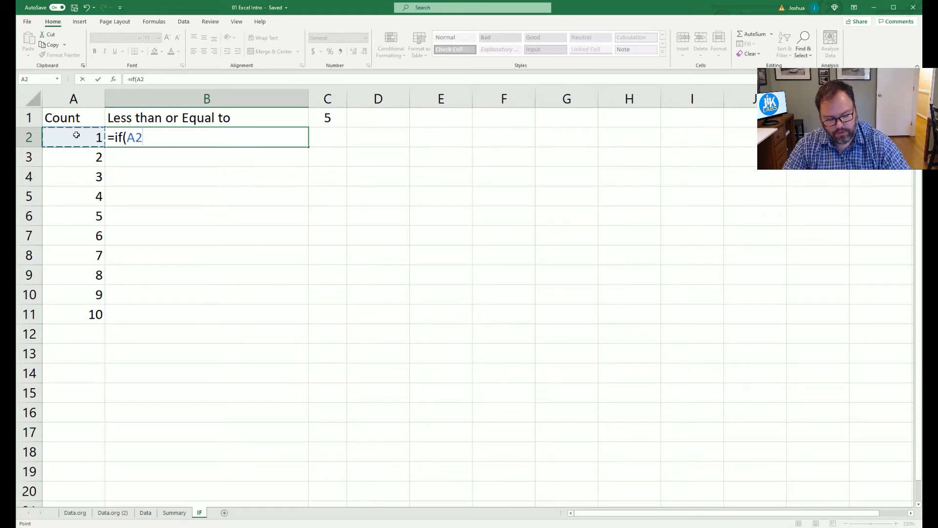
pyautogui.write('<')
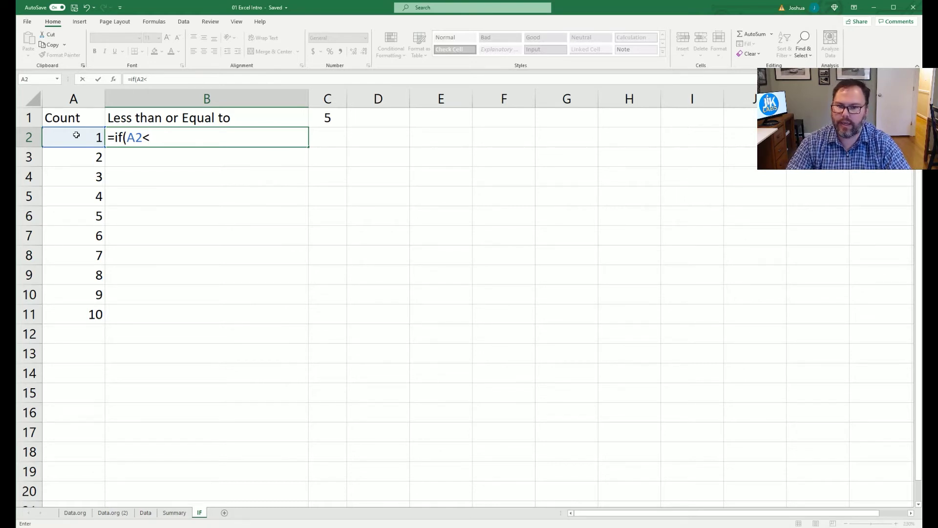
pyautogui.write('=')
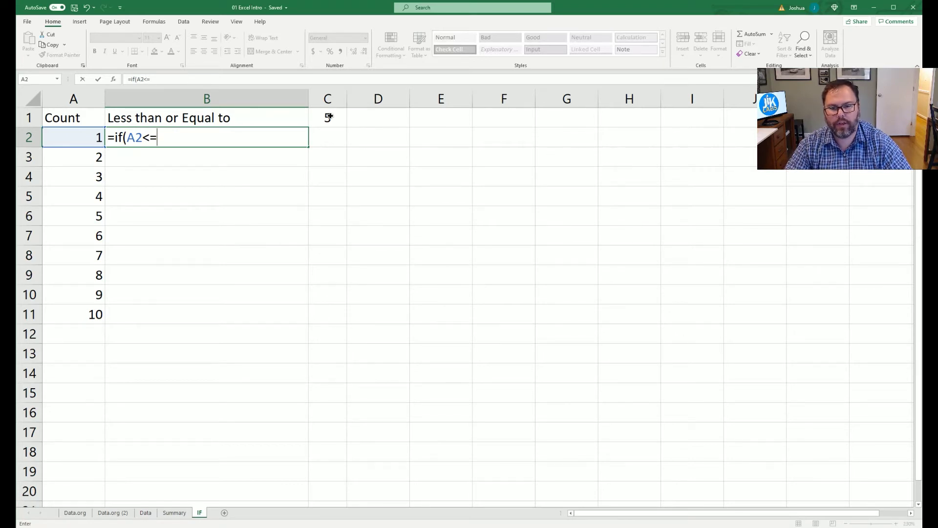
pyautogui.click(329, 116)
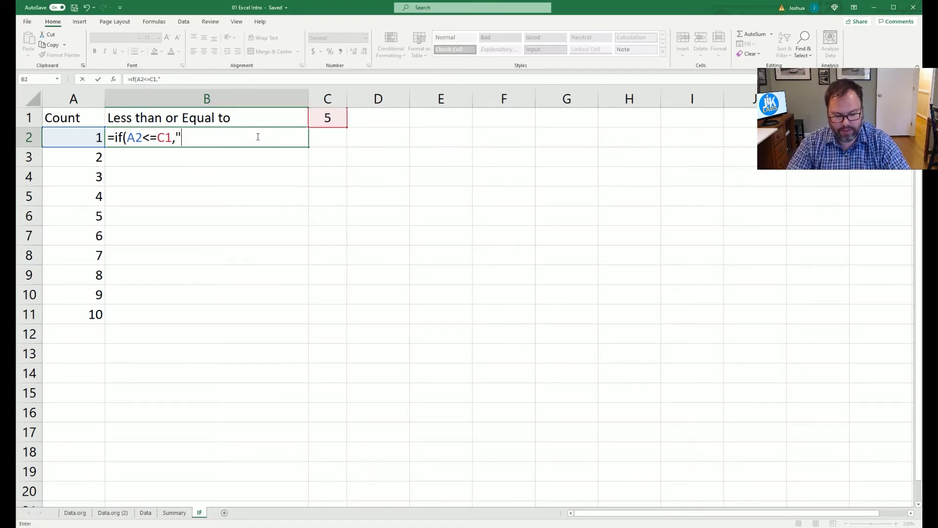
# - Add "Less Than" as the value if true in the B2 formula, followed by the argument separator
pyautogui.write('Les')
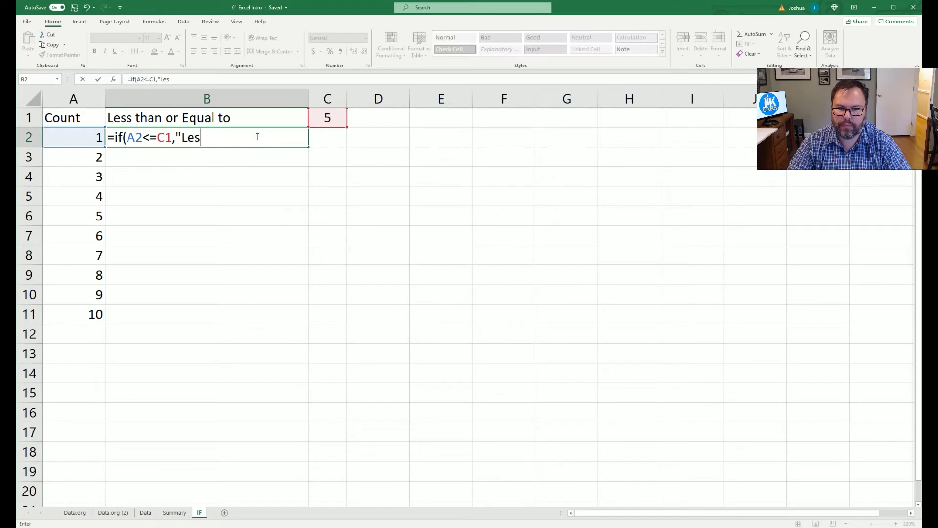
pyautogui.write('s Than"')
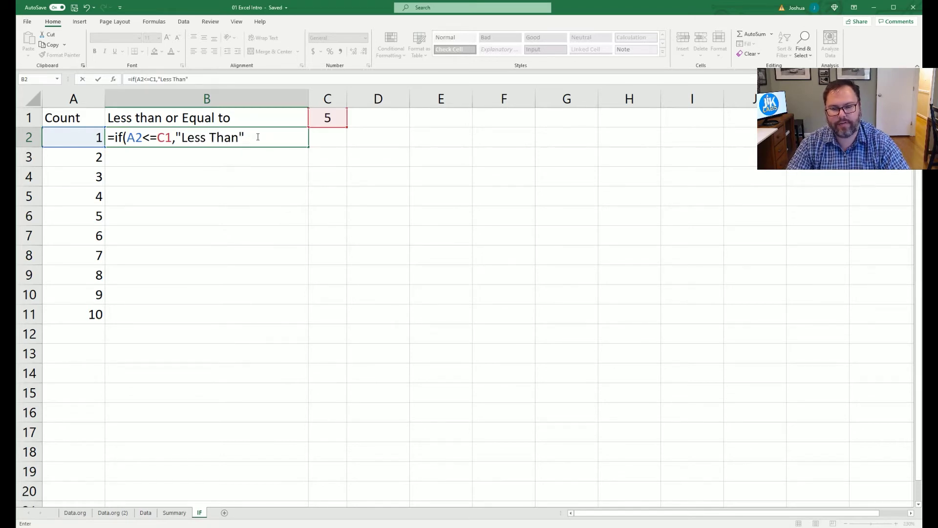
pyautogui.write(',')
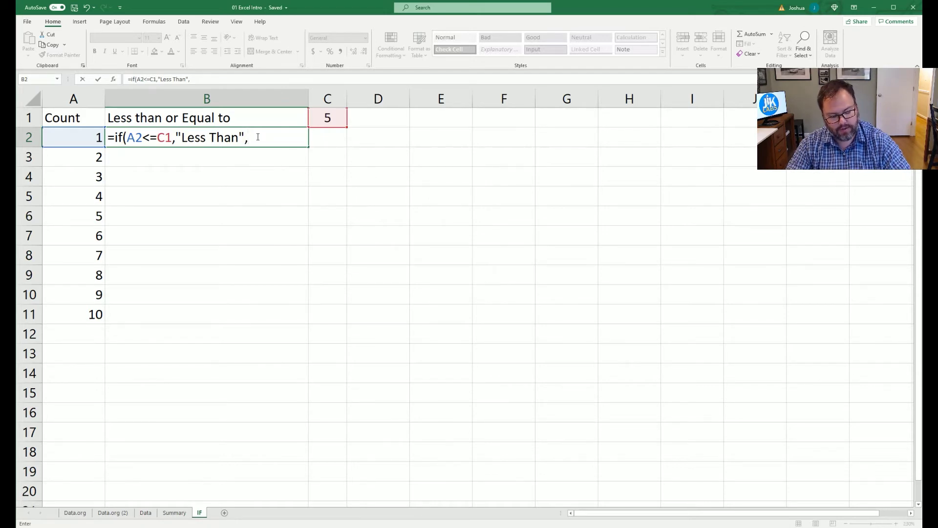
pyautogui.write('156')
pyautogui.press('BackSpace')
pyautogui.press('BackSpace')
pyautogui.press('BackSpace')
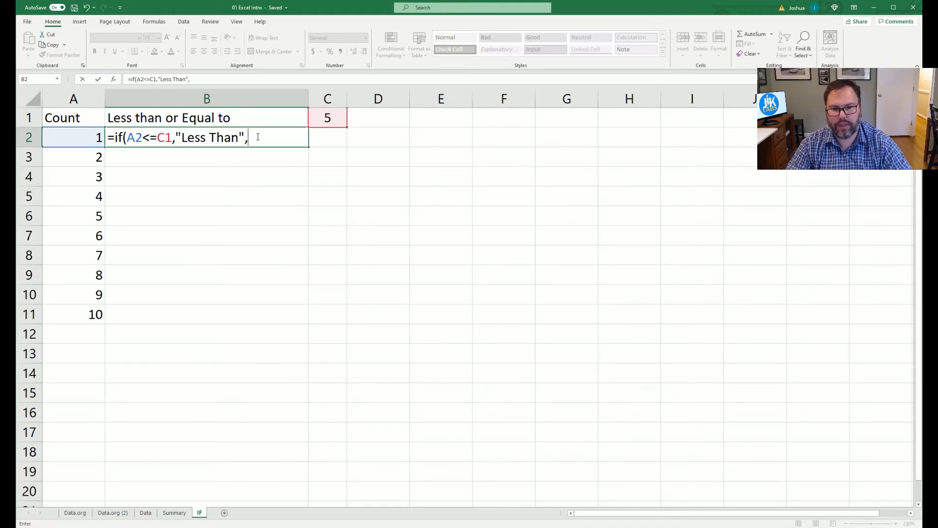
# - Complete the B2 formula with "Greater Than" as the value if false and copy it down through B11
pyautogui.write('"')
pyautogui.press('BackSpace')
pyautogui.write('"')
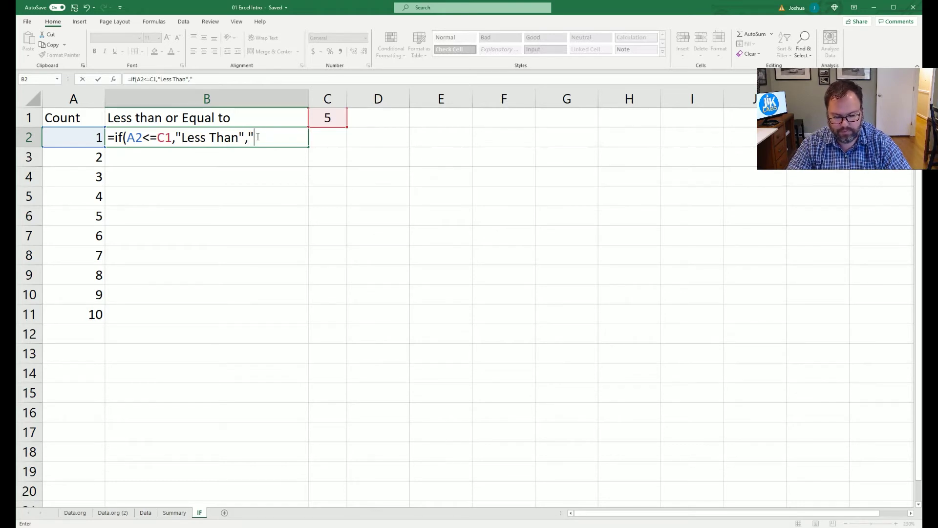
pyautogui.write('Greater ')
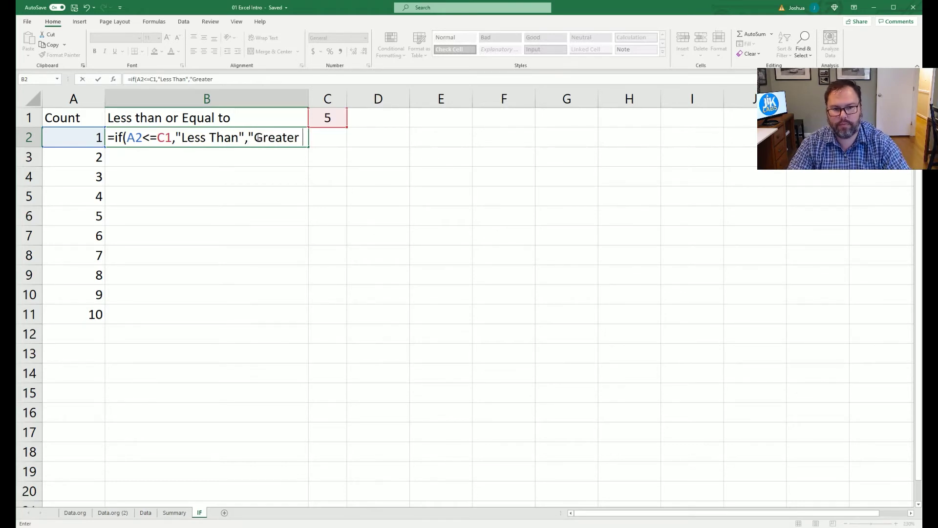
pyautogui.write('Than")')
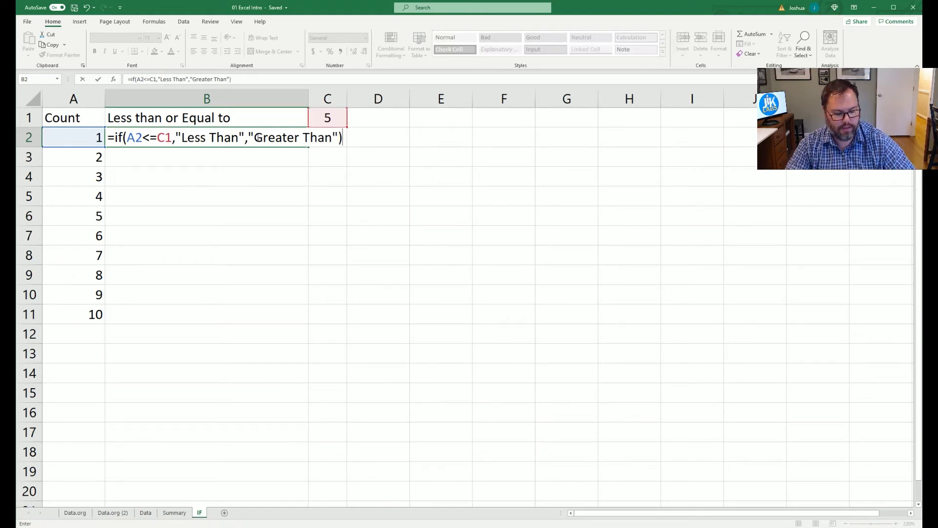
pyautogui.hotkey('ctrl', 'Return')
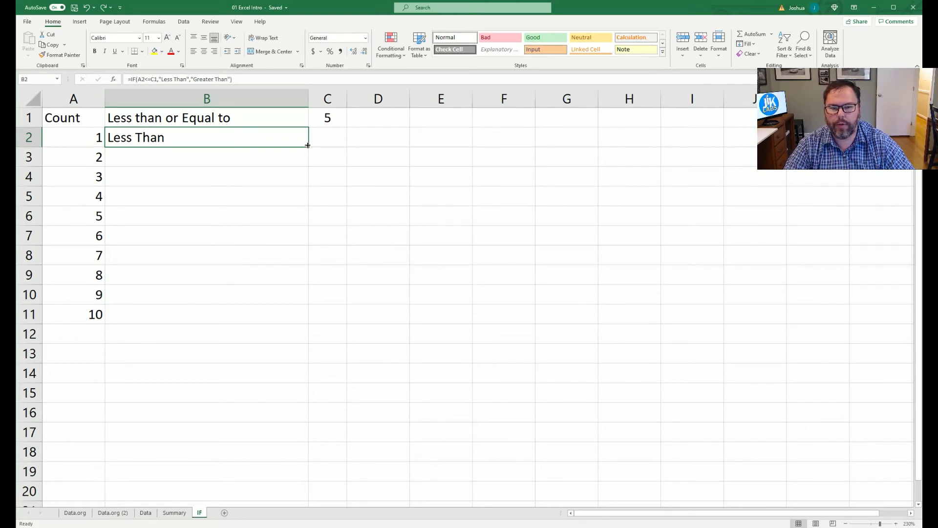
pyautogui.moveTo(309, 147); pyautogui.dragTo(307, 321)
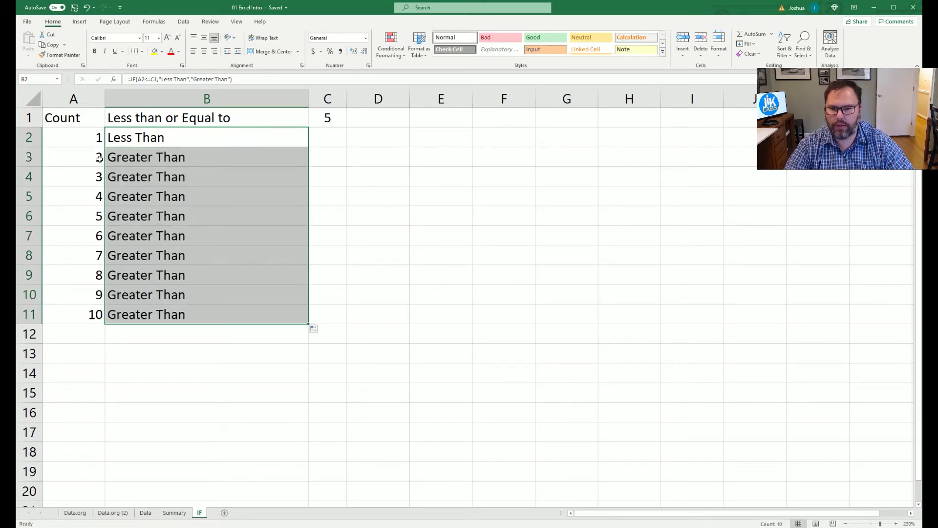
# - Inspect the cell references in the copied formulas in B3, B4 and B5
pyautogui.click(123, 157)
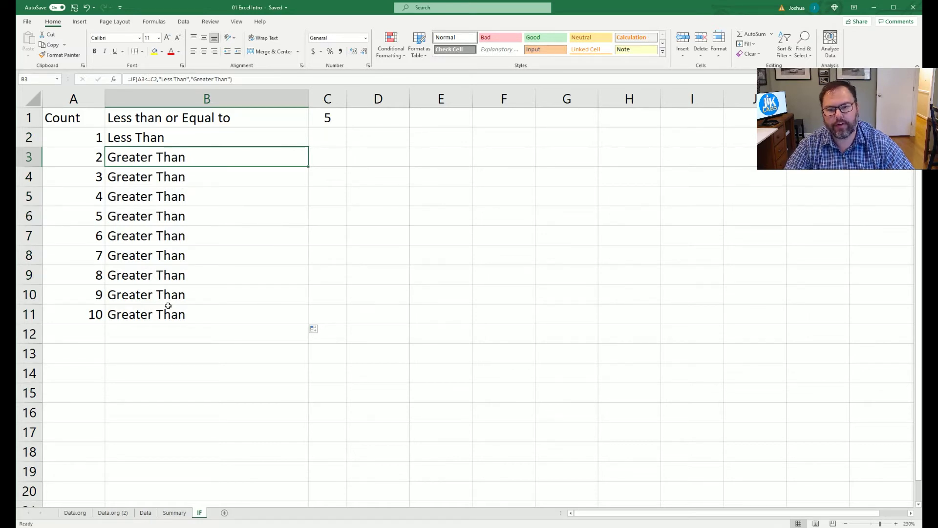
pyautogui.doubleClick(150, 158)
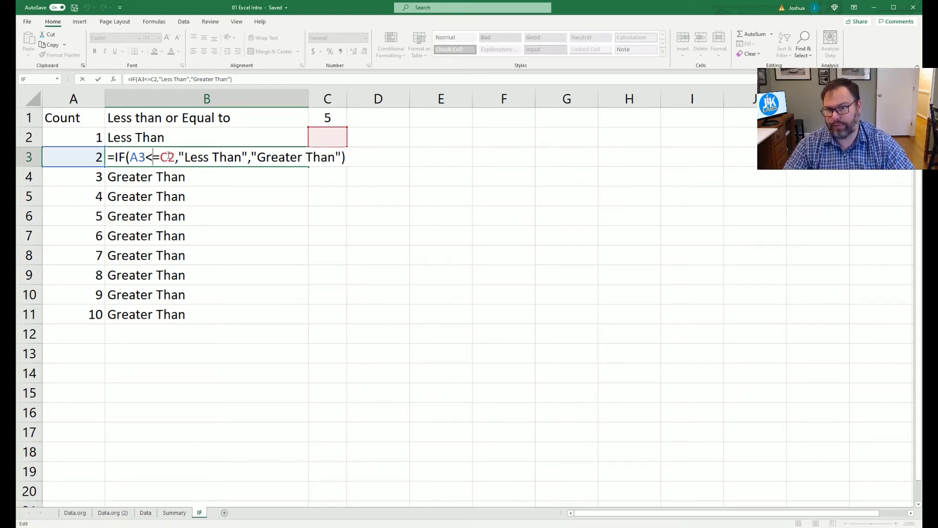
pyautogui.press('Escape')
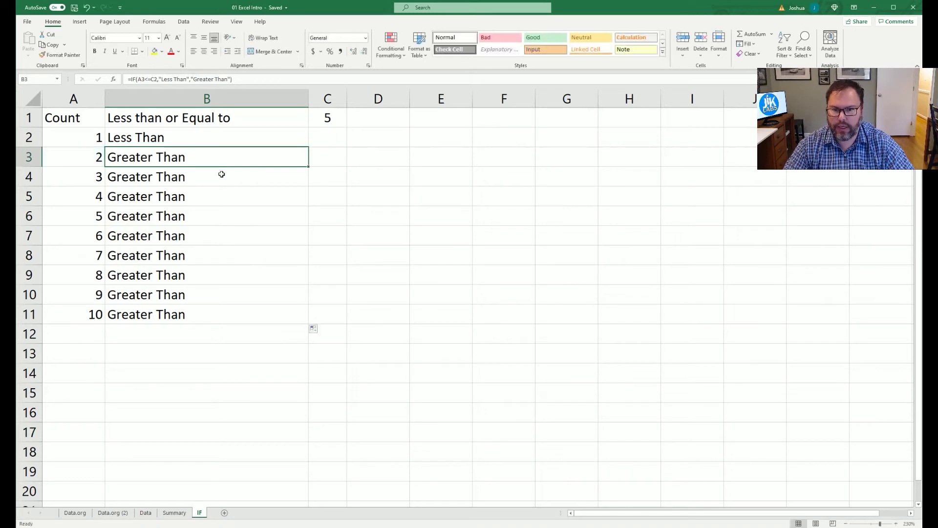
pyautogui.doubleClick(220, 174)
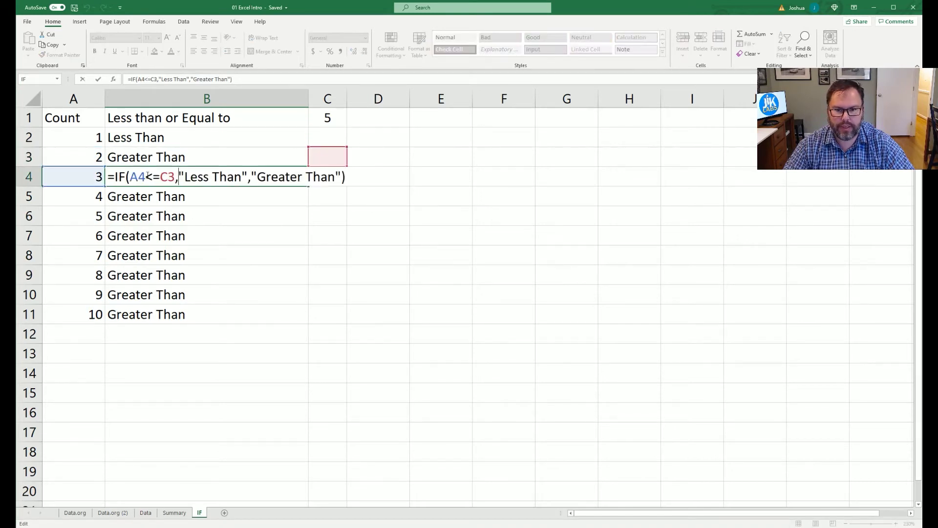
pyautogui.press('Escape')
pyautogui.doubleClick(138, 196)
pyautogui.press('Escape')
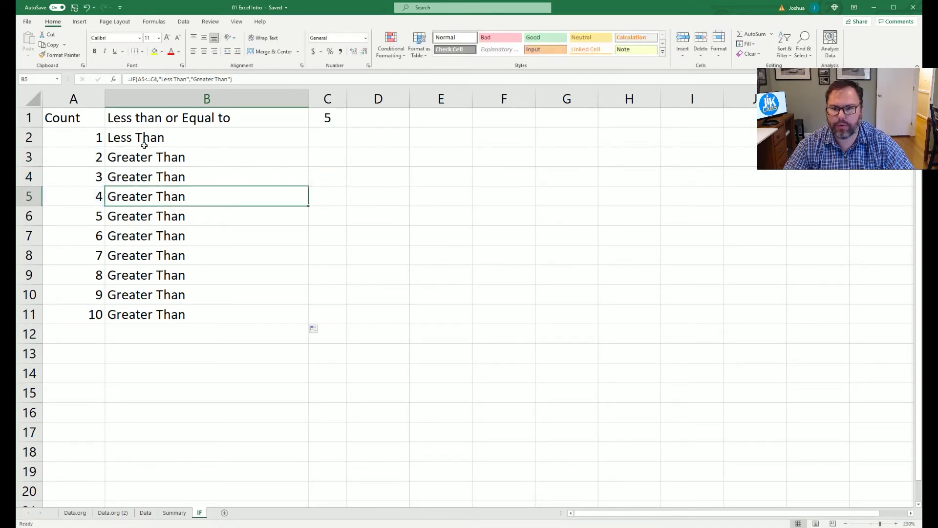
# - Make the C1 reference in the B2 formula absolute as $C$1 and copy the formula down through B11
pyautogui.click(161, 137)
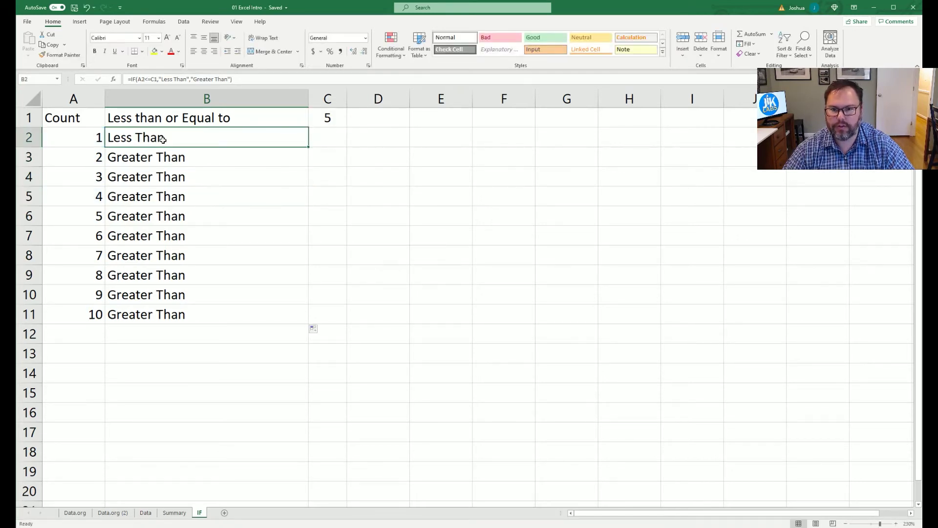
pyautogui.click(152, 82)
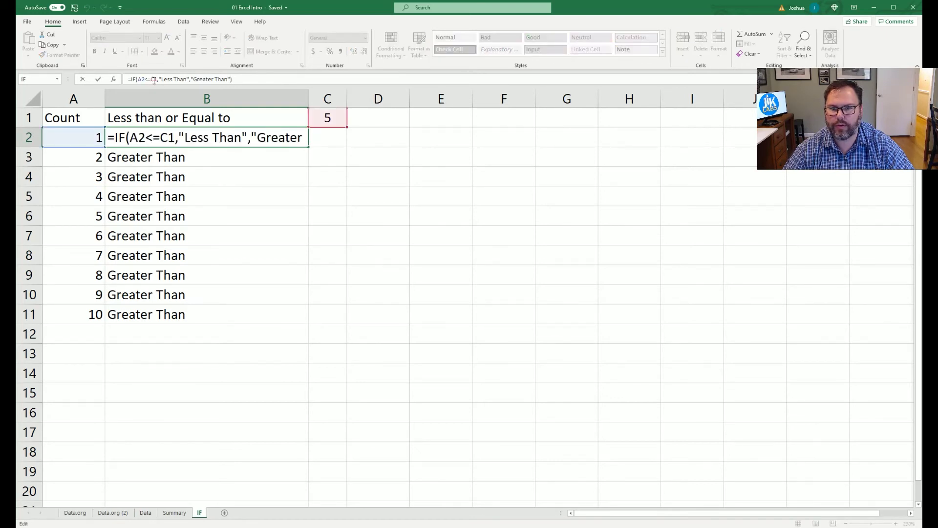
pyautogui.doubleClick(154, 79)
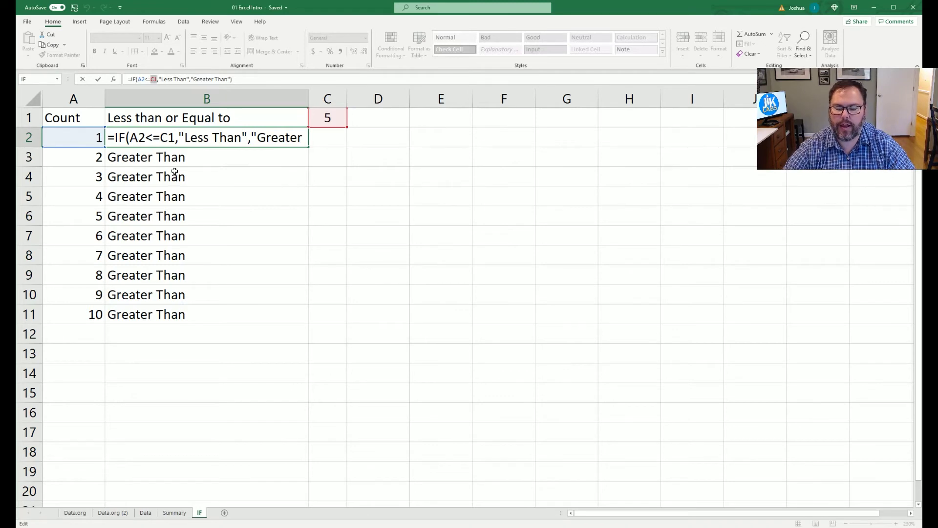
pyautogui.press('F4')
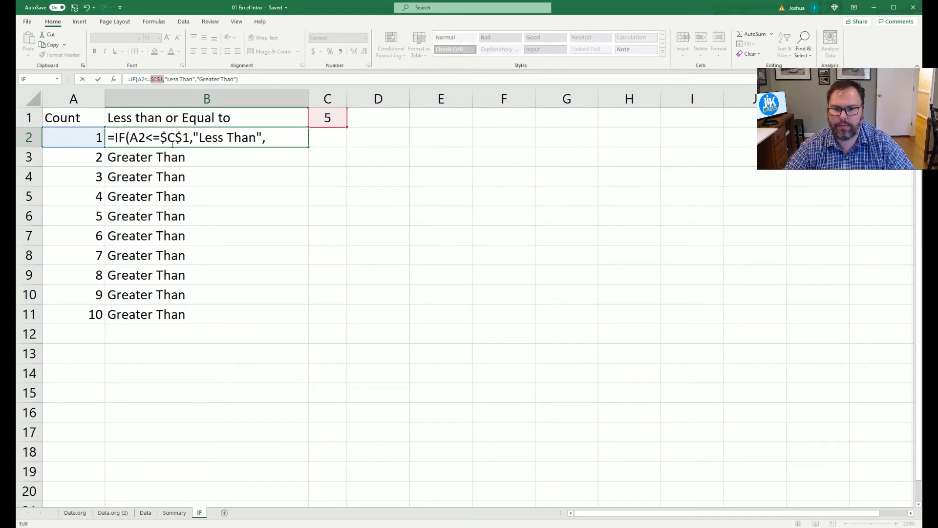
pyautogui.press('Return')
pyautogui.click(191, 135)
pyautogui.moveTo(308, 146); pyautogui.dragTo(301, 318)
# - Inspect the copied formulas and their results in B2, B6 and B7:B11
pyautogui.click(142, 139)
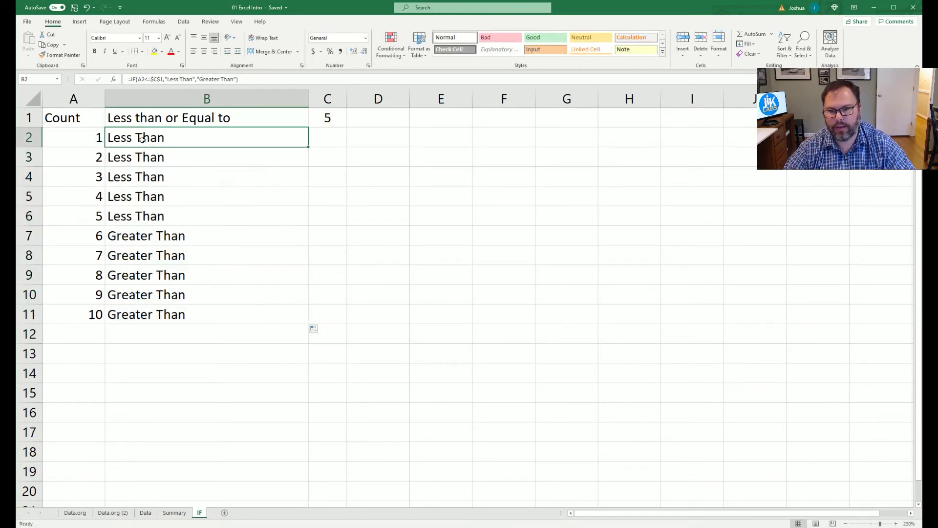
pyautogui.click(131, 218)
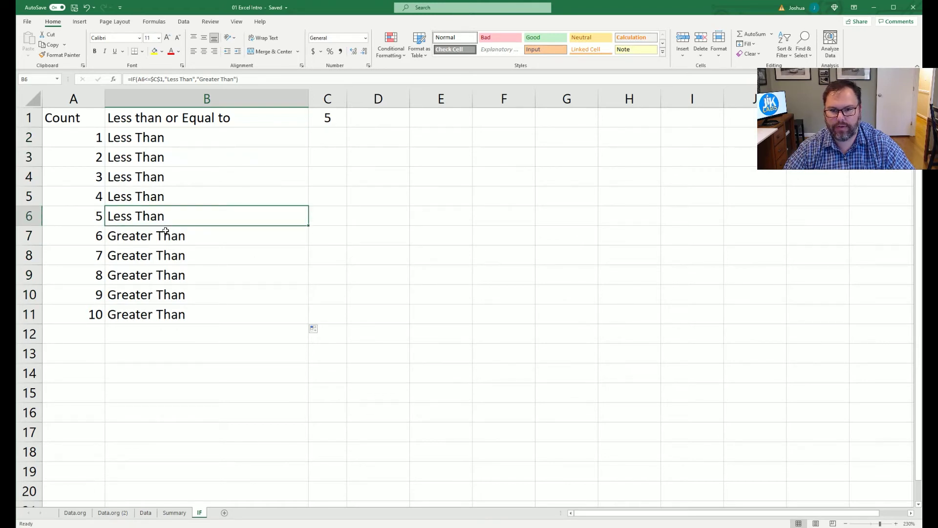
pyautogui.moveTo(139, 239); pyautogui.dragTo(138, 303)
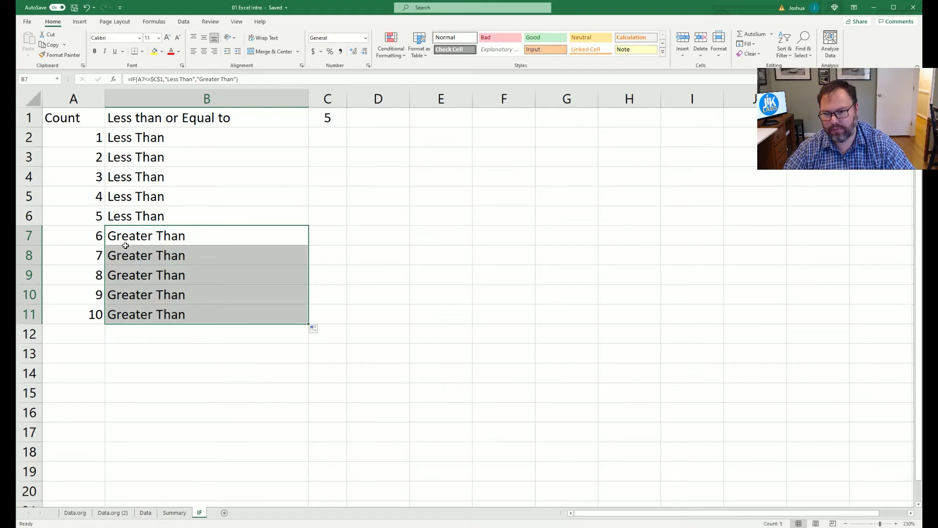
# - Test the comparison formulas by setting the threshold in C1 to 1, to 9, and back to 5
pyautogui.click(330, 120)
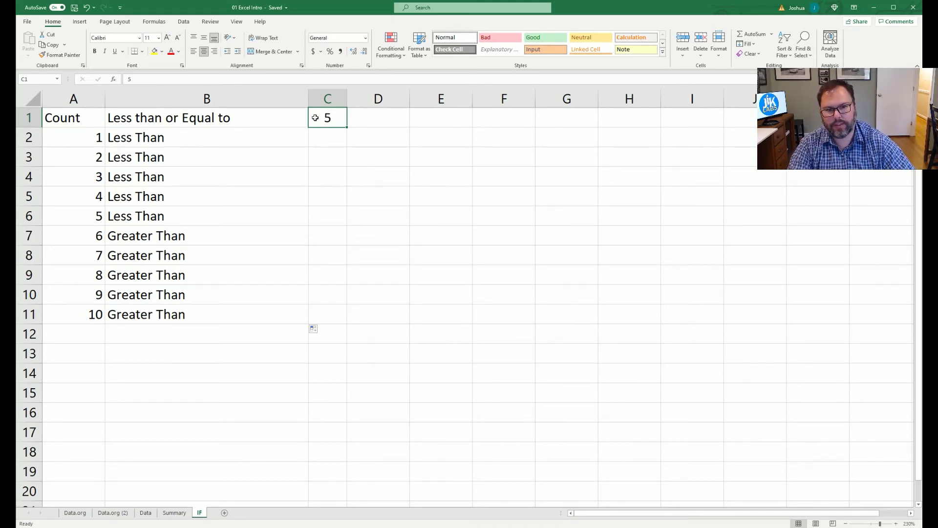
pyautogui.write('1')
pyautogui.press('Return')
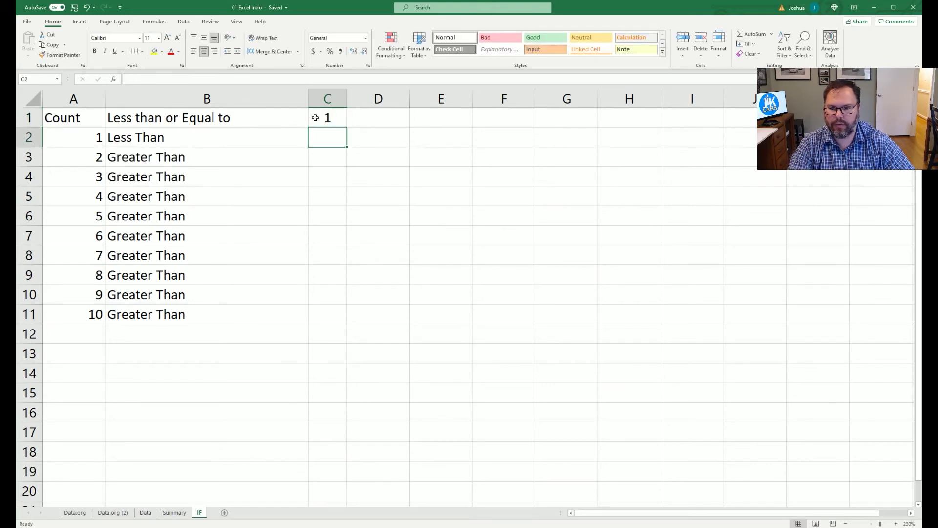
pyautogui.click(315, 118)
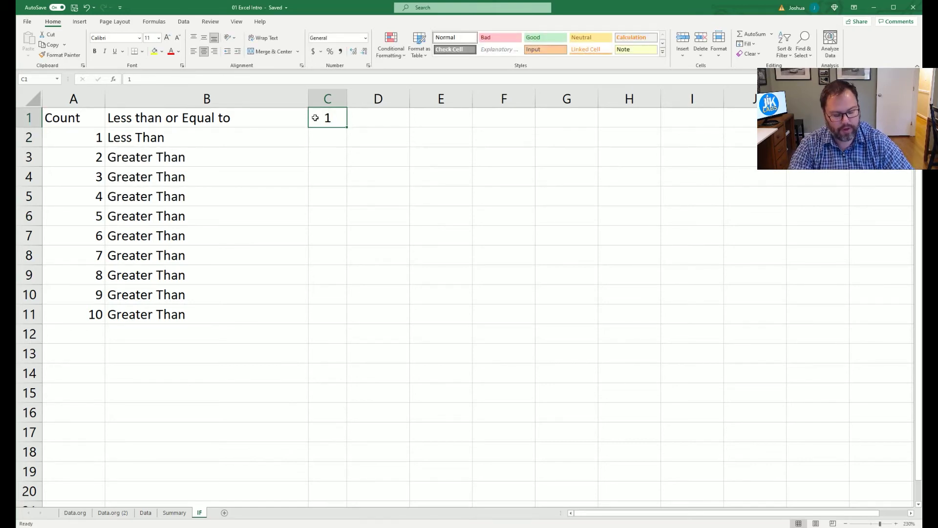
pyautogui.write('9')
pyautogui.press('Return')
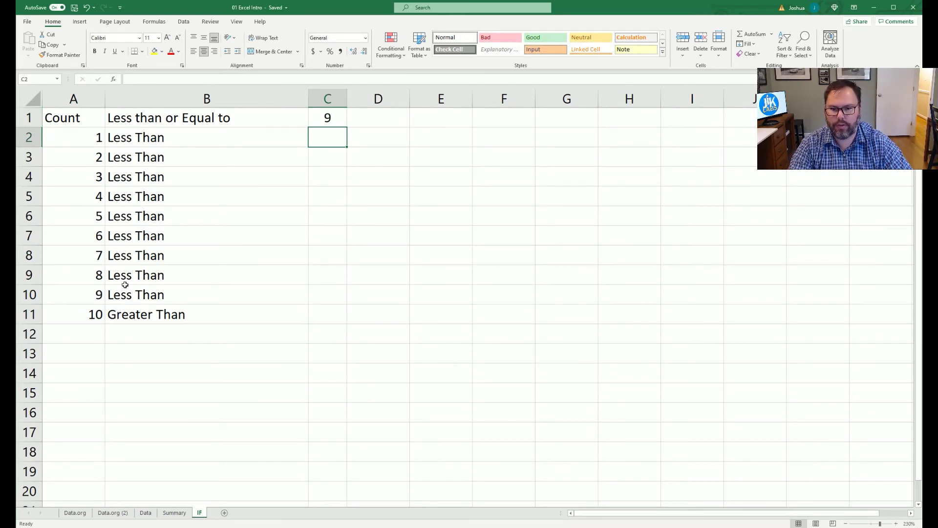
pyautogui.click(320, 116)
pyautogui.write('5')
pyautogui.press('Return')
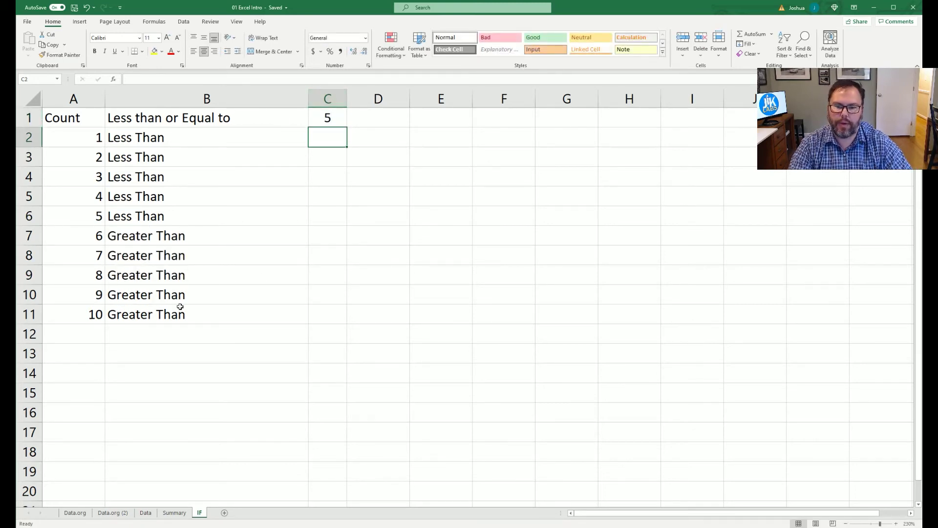
# - Review the arguments of the IF formula in B2 without changing it
pyautogui.click(139, 138)
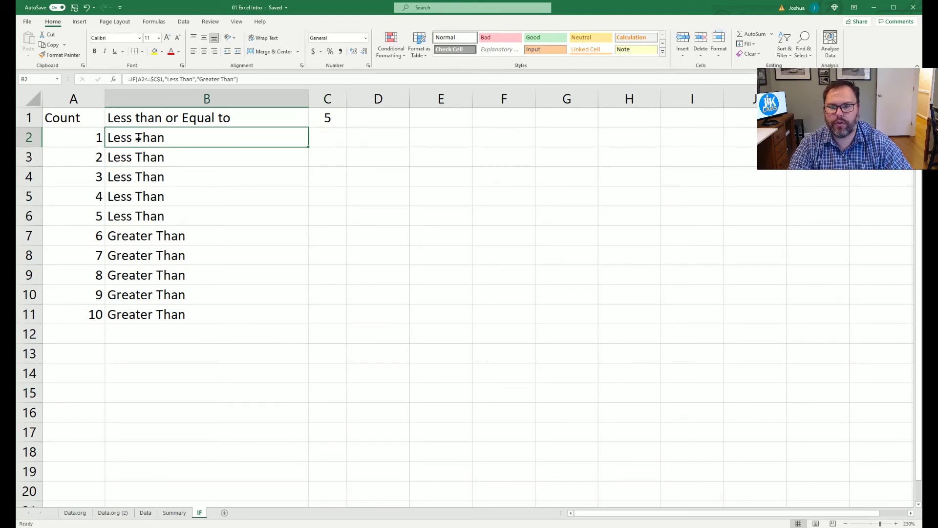
pyautogui.doubleClick(138, 138)
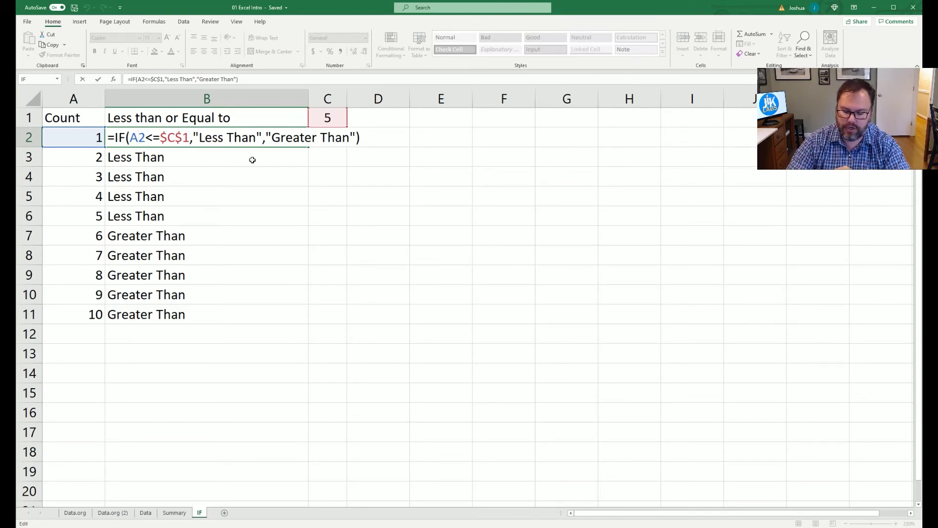
pyautogui.press('Escape')
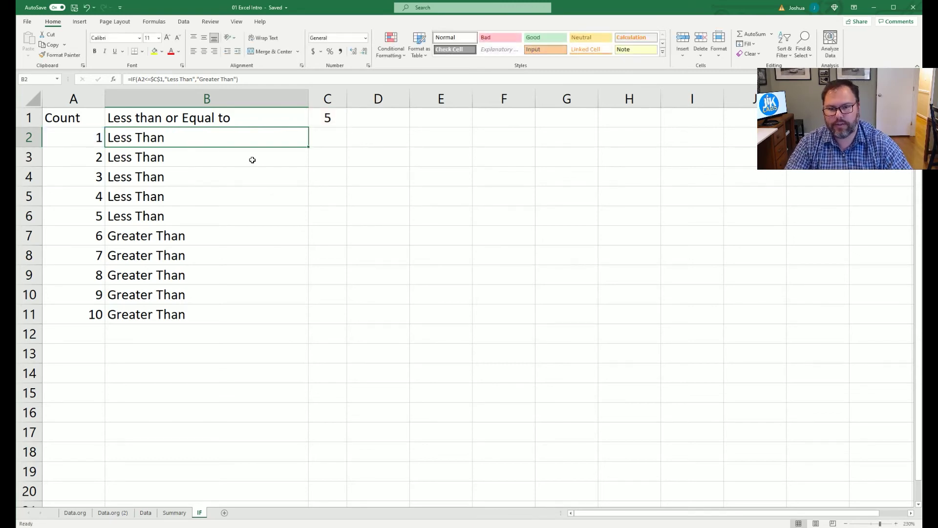
# - Replace the "Greater Than" value if false in the B2 formula with A2+10 and copy the formula down through B11
pyautogui.doubleClick(145, 140)
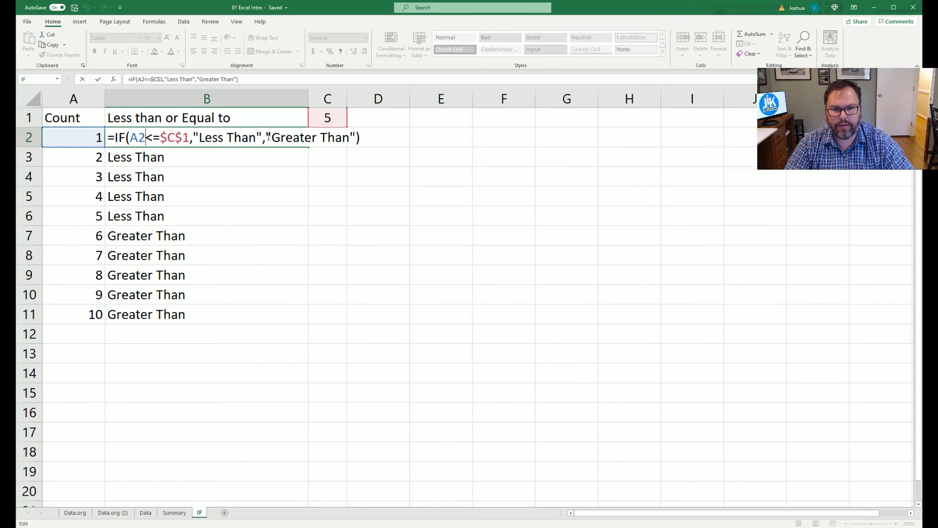
pyautogui.moveTo(267, 137); pyautogui.dragTo(355, 137)
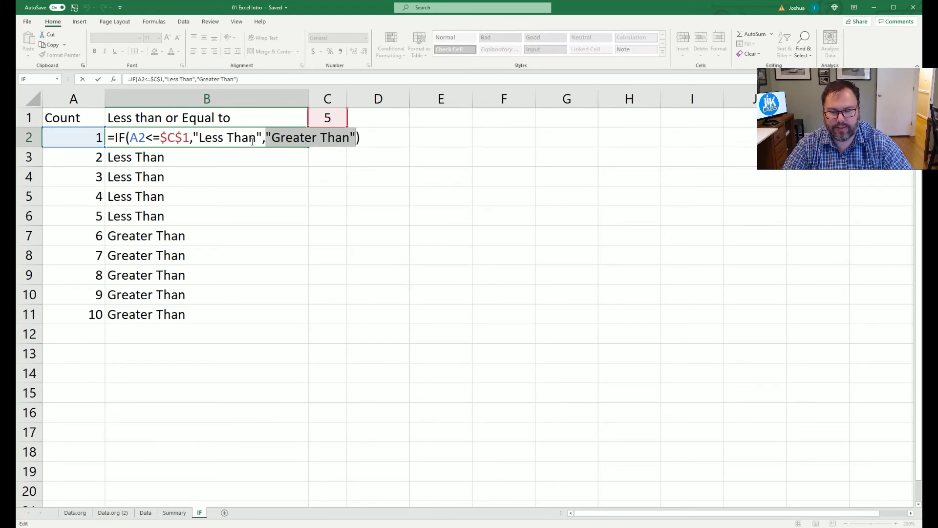
pyautogui.click(69, 138)
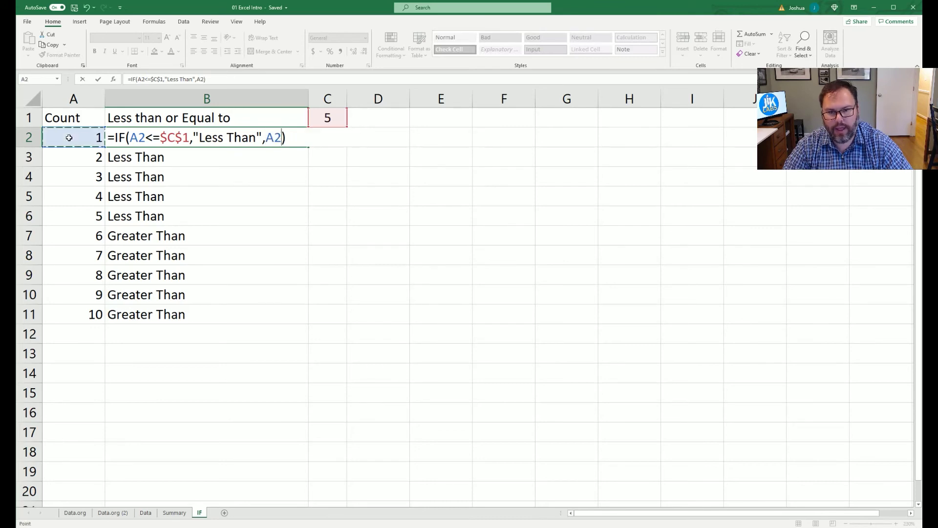
pyautogui.write('+10')
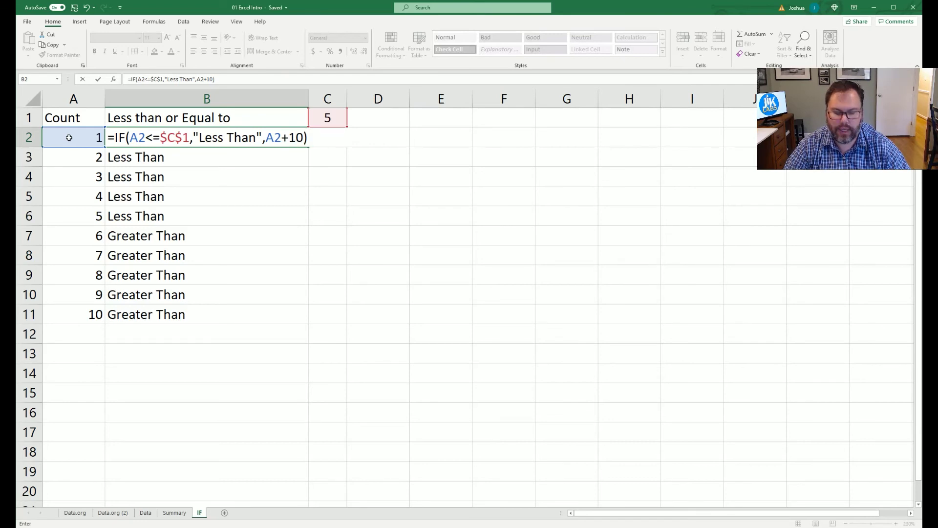
pyautogui.press('Return')
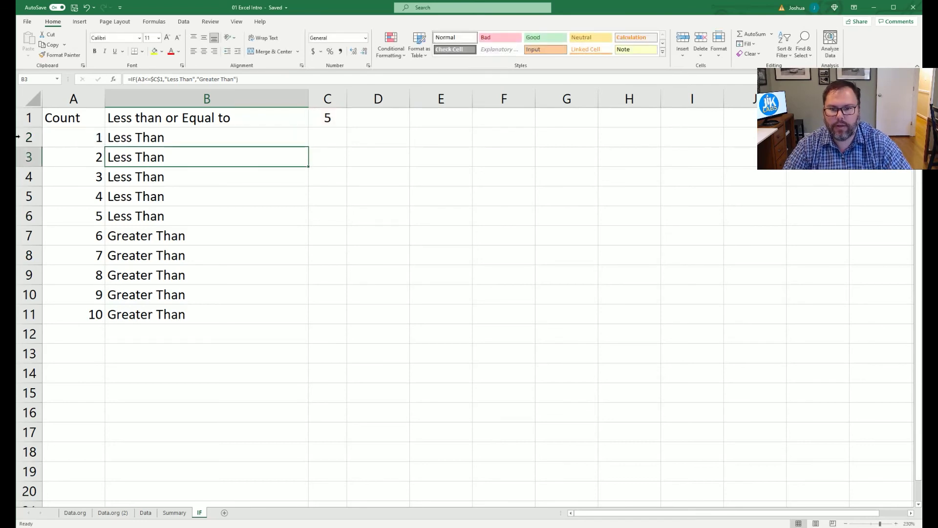
pyautogui.click(133, 137)
pyautogui.moveTo(310, 145); pyautogui.dragTo(294, 314)
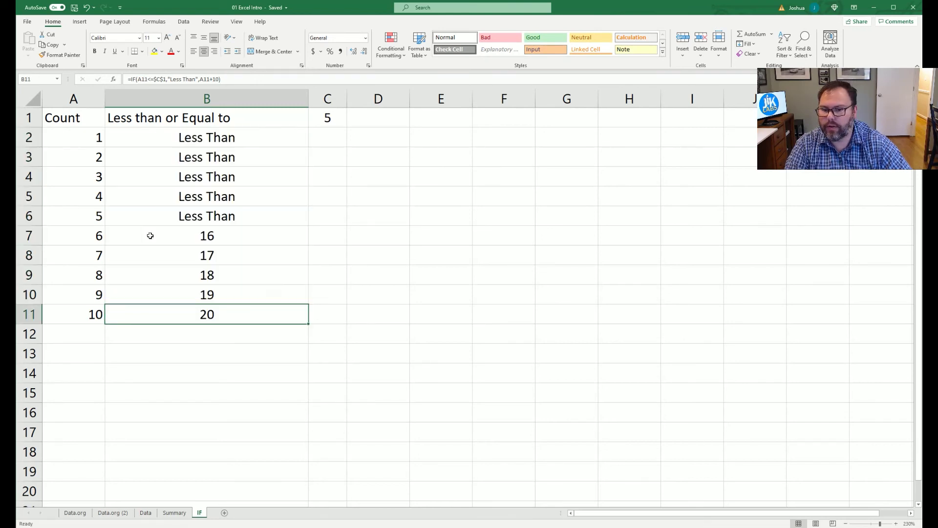
# - Examine the formulas in B7 and B11, comparing the counts in column A with the threshold in C1 and the results in B7:B11
pyautogui.click(150, 235)
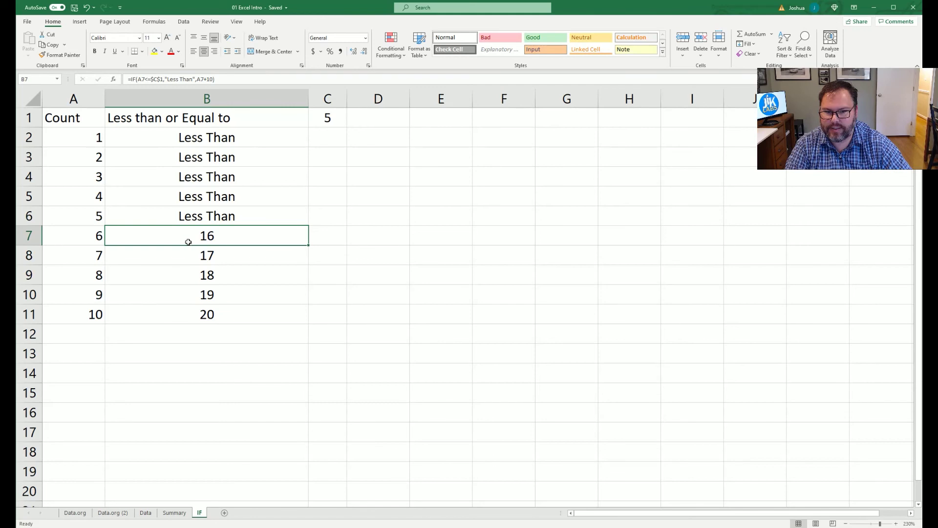
pyautogui.click(171, 315)
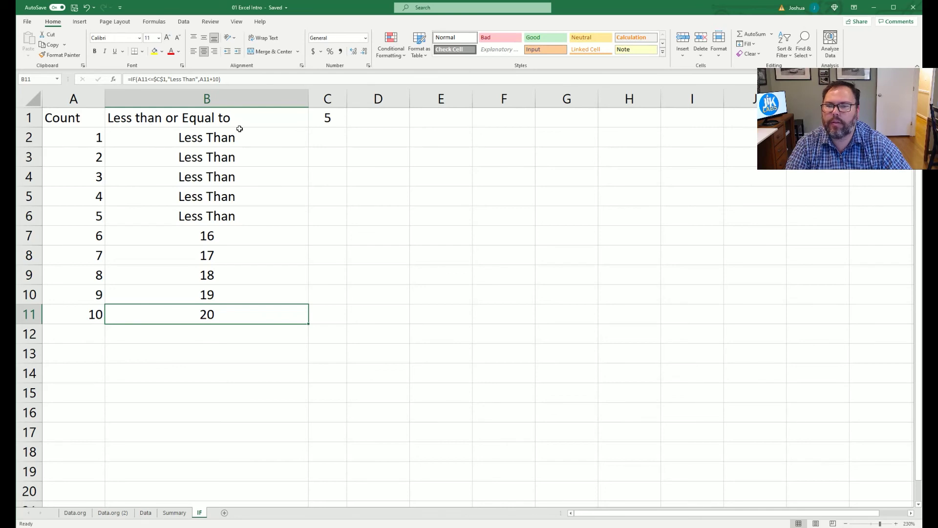
pyautogui.moveTo(76, 138); pyautogui.dragTo(92, 237)
pyautogui.click(329, 118)
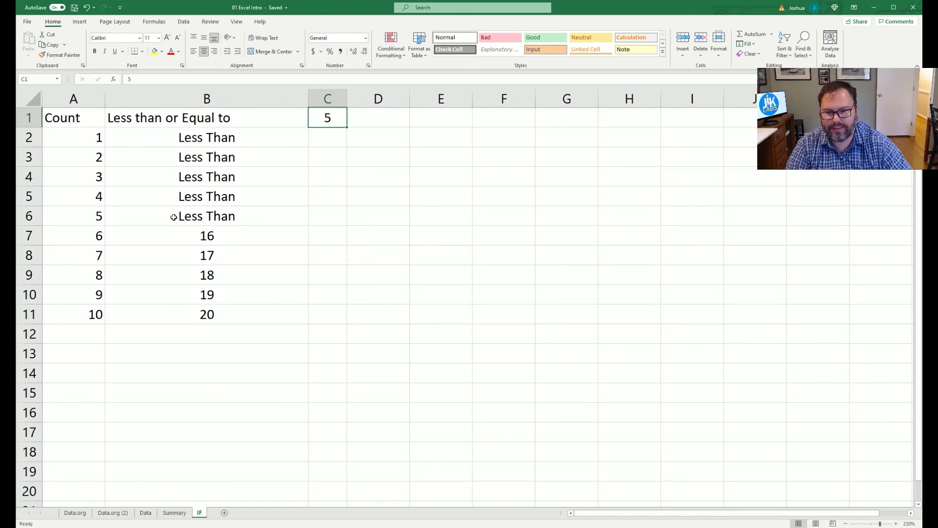
pyautogui.moveTo(171, 239); pyautogui.dragTo(146, 315)
pyautogui.moveTo(81, 235); pyautogui.dragTo(92, 274)
pyautogui.click(175, 239)
pyautogui.doubleClick(176, 240)
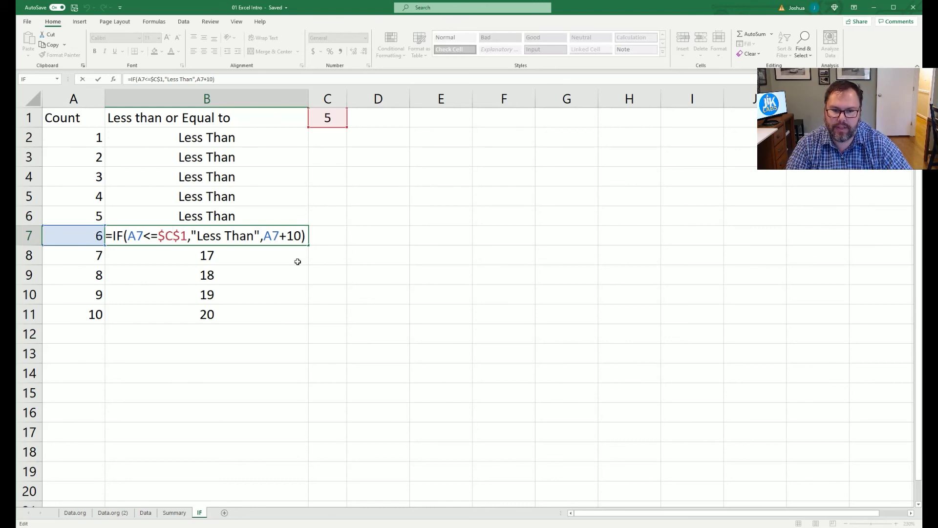
pyautogui.press('Return')
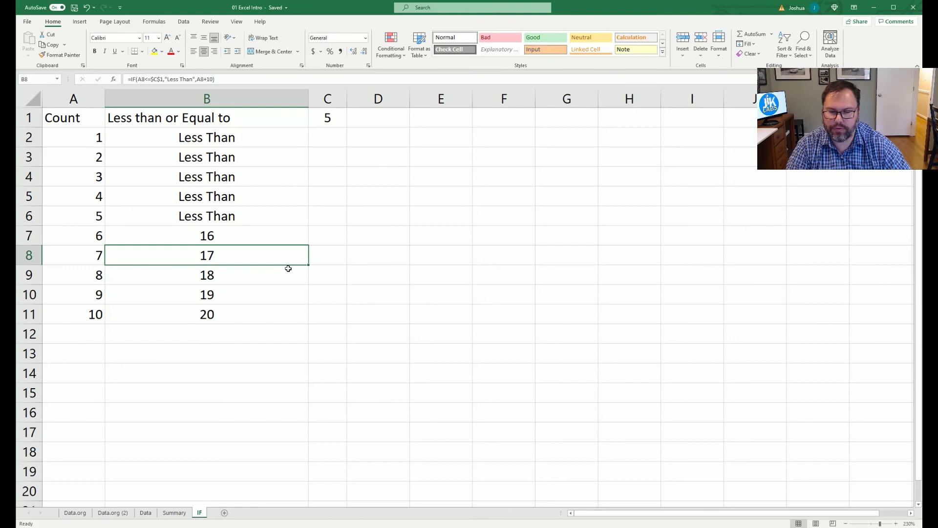